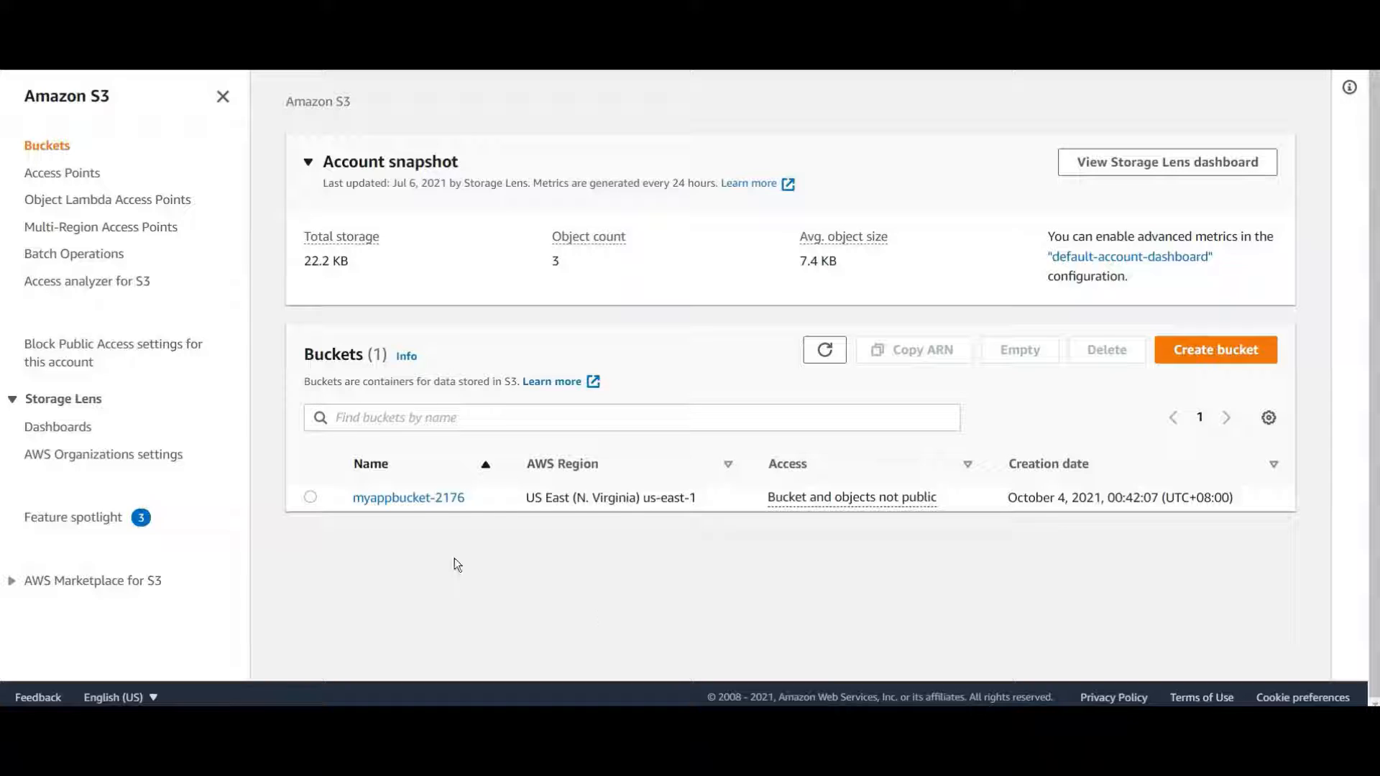
Look inside myappbucket-2176, then copy its name from the bucket list
{"action": "left_click", "coordinate": [410, 500]}
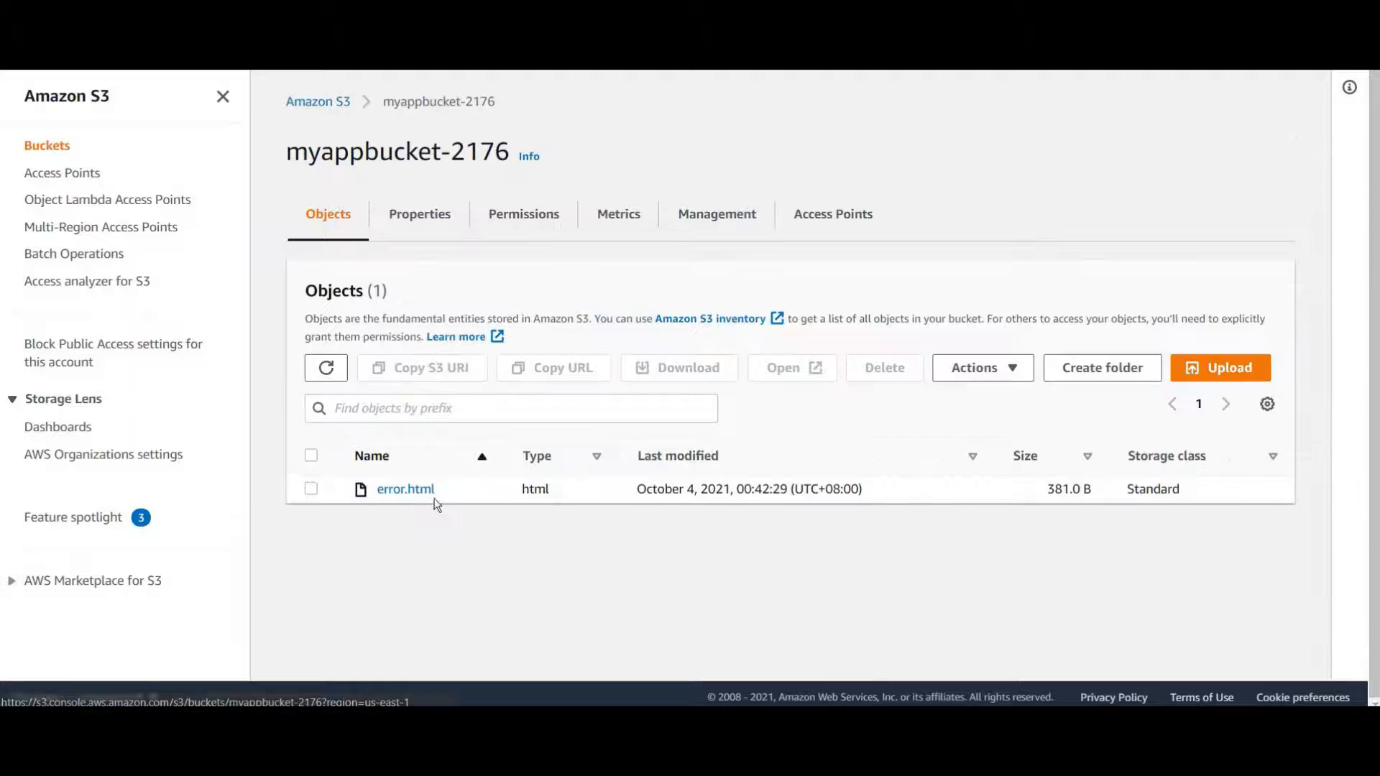
{"action": "left_click", "coordinate": [351, 100]}
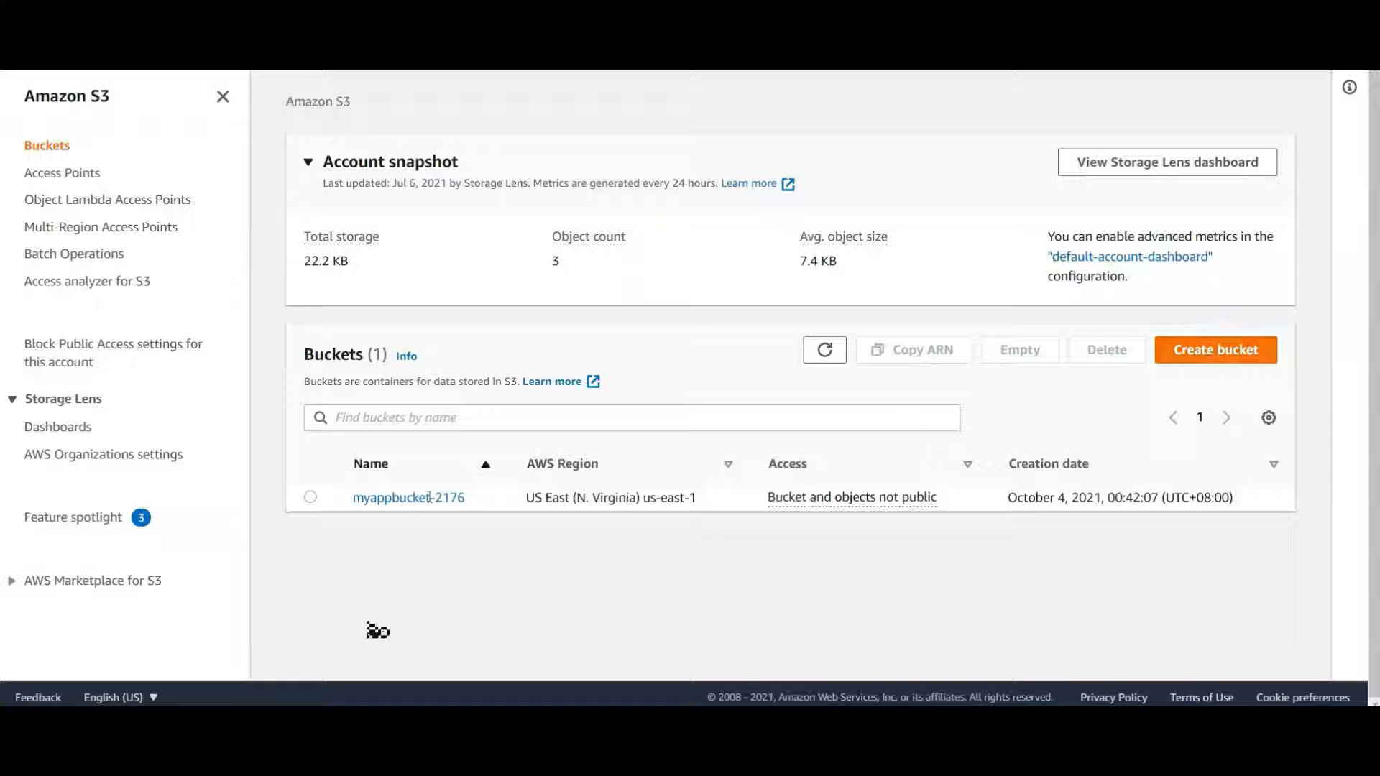
{"action": "left_click_drag", "start_coordinate": [467, 502], "coordinate": [352, 501]}
{"action": "key", "text": "ctrl+c"}
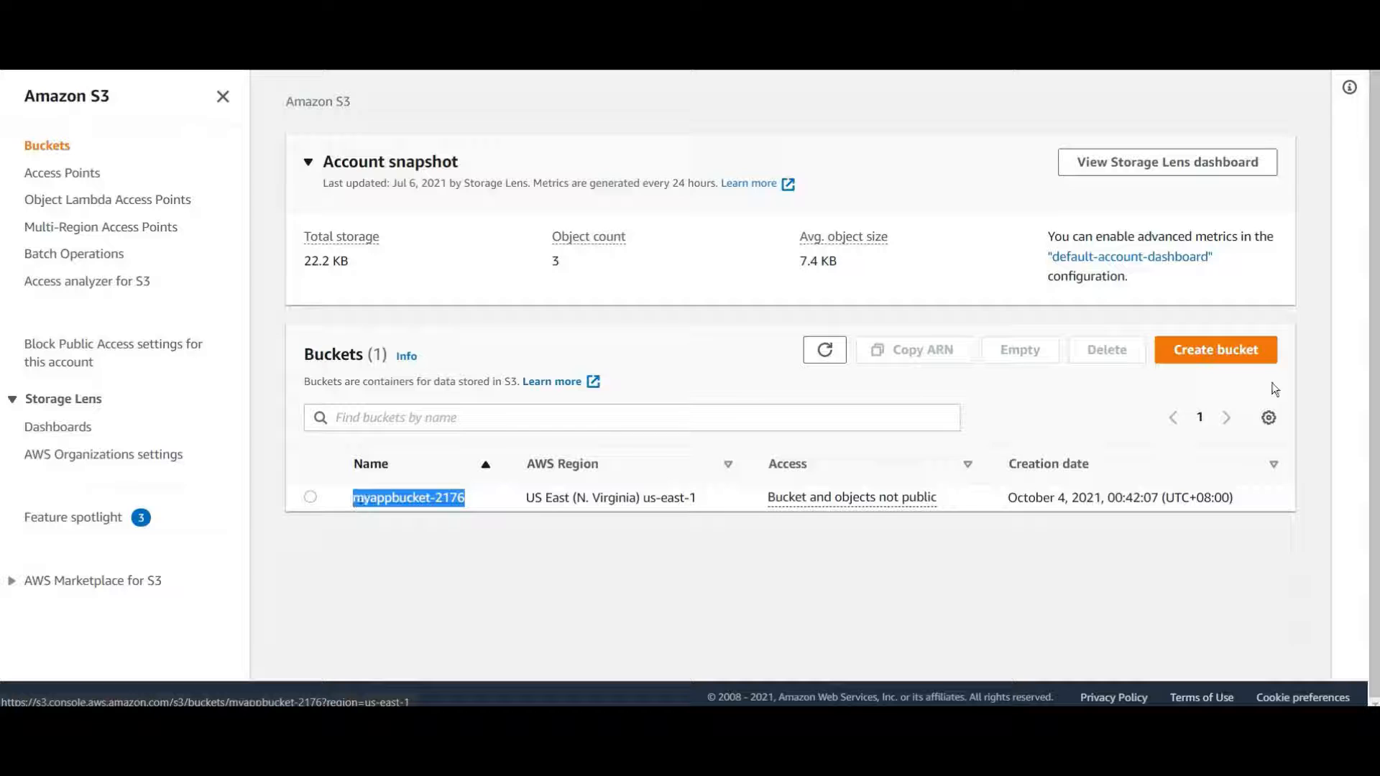
Start a new bucket named myappbucket-2176-dr in US West (Oregon) us-west-2
{"action": "left_click", "coordinate": [1216, 350]}
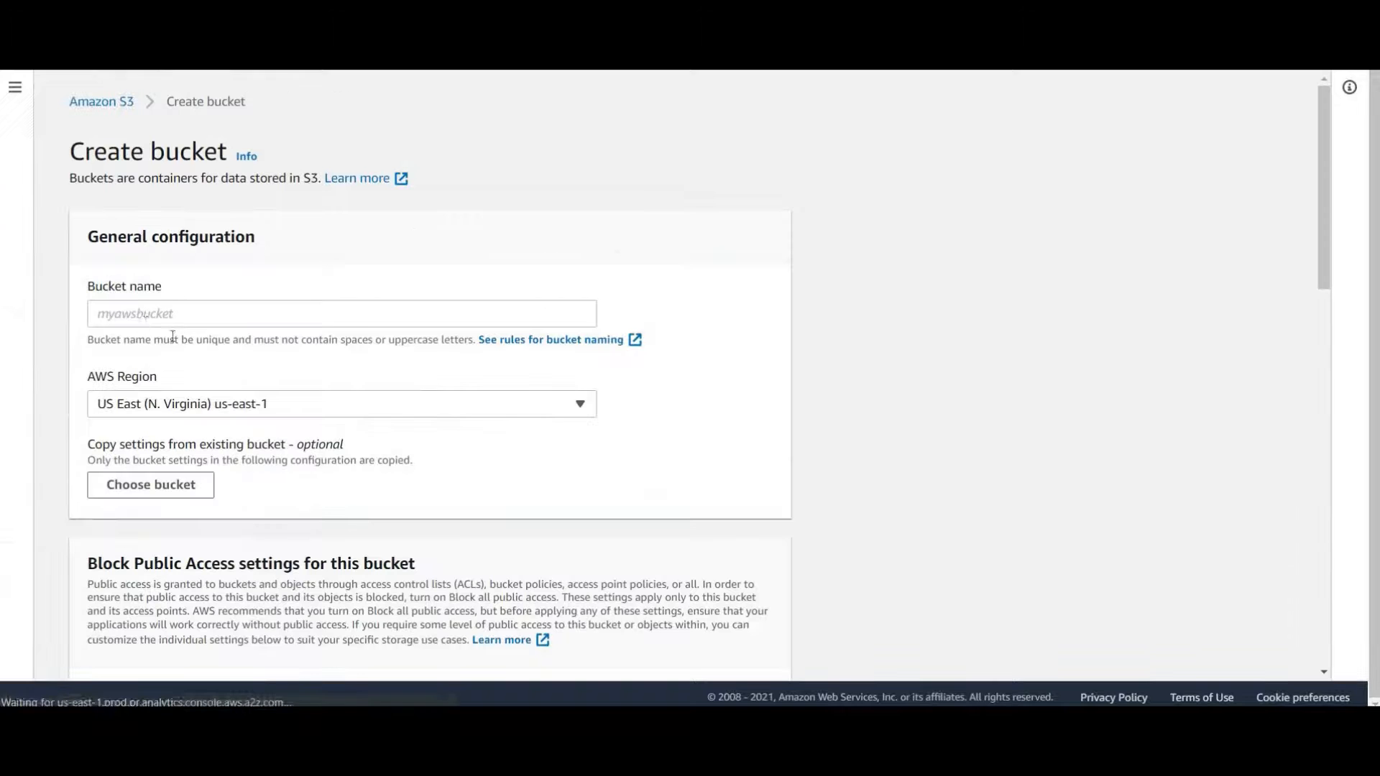
{"action": "left_click", "coordinate": [141, 317]}
{"action": "key", "text": "ctrl+v"}
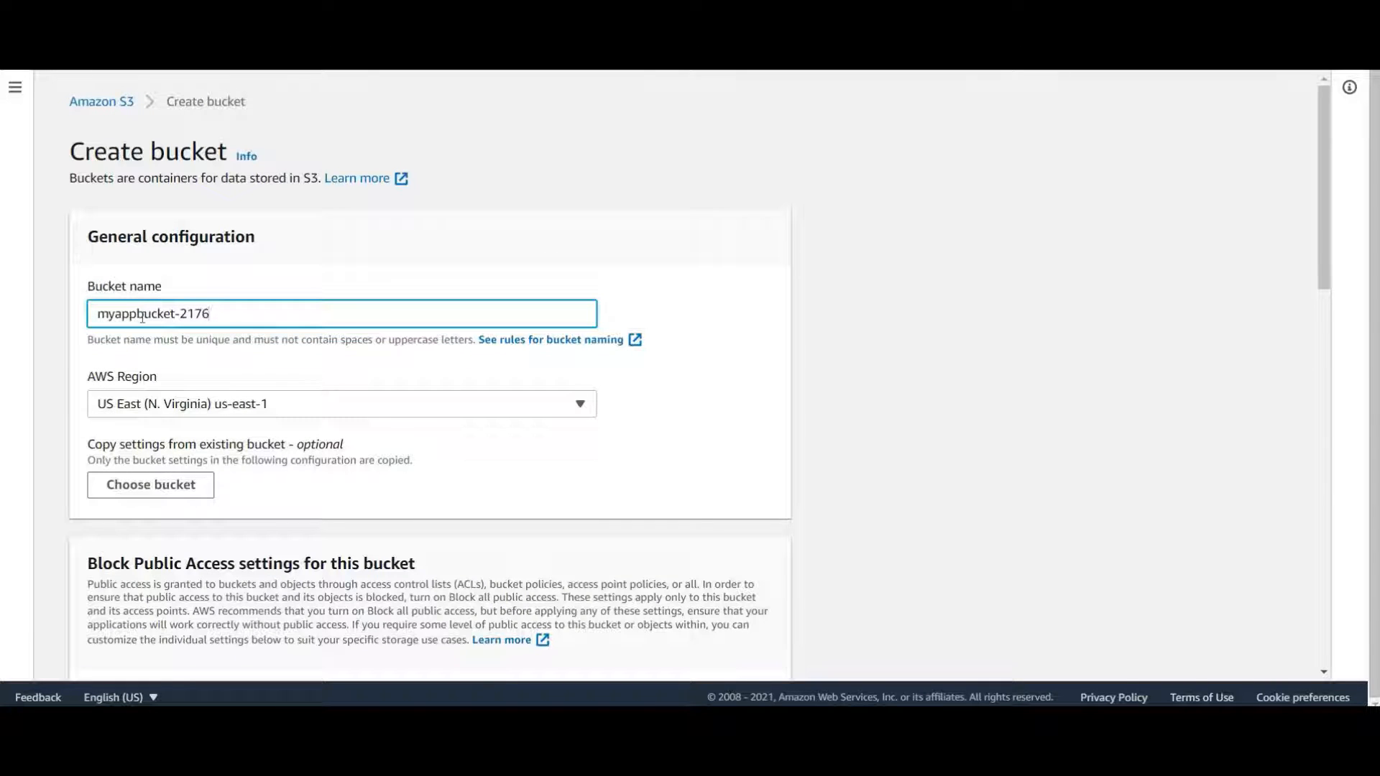
{"action": "type", "text": "-dr"}
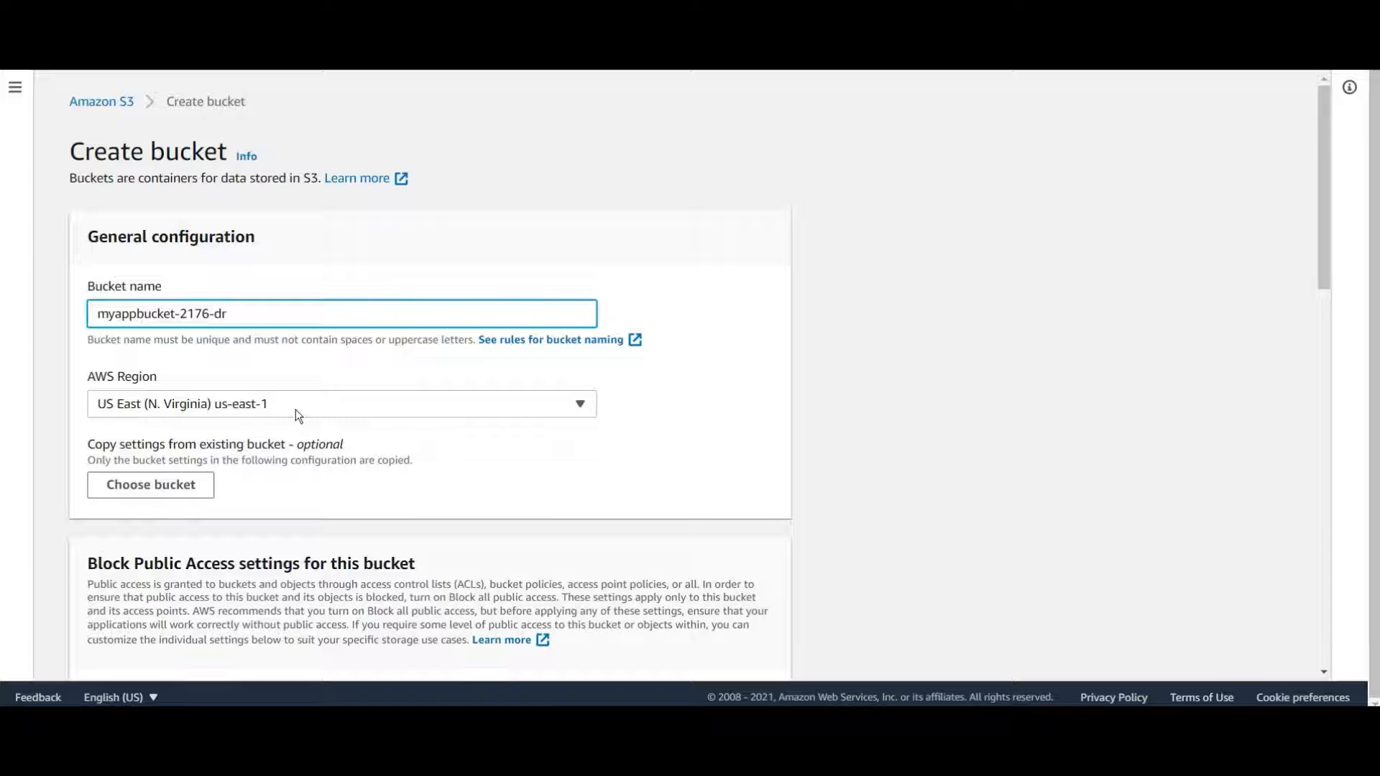
{"action": "left_click", "coordinate": [296, 411]}
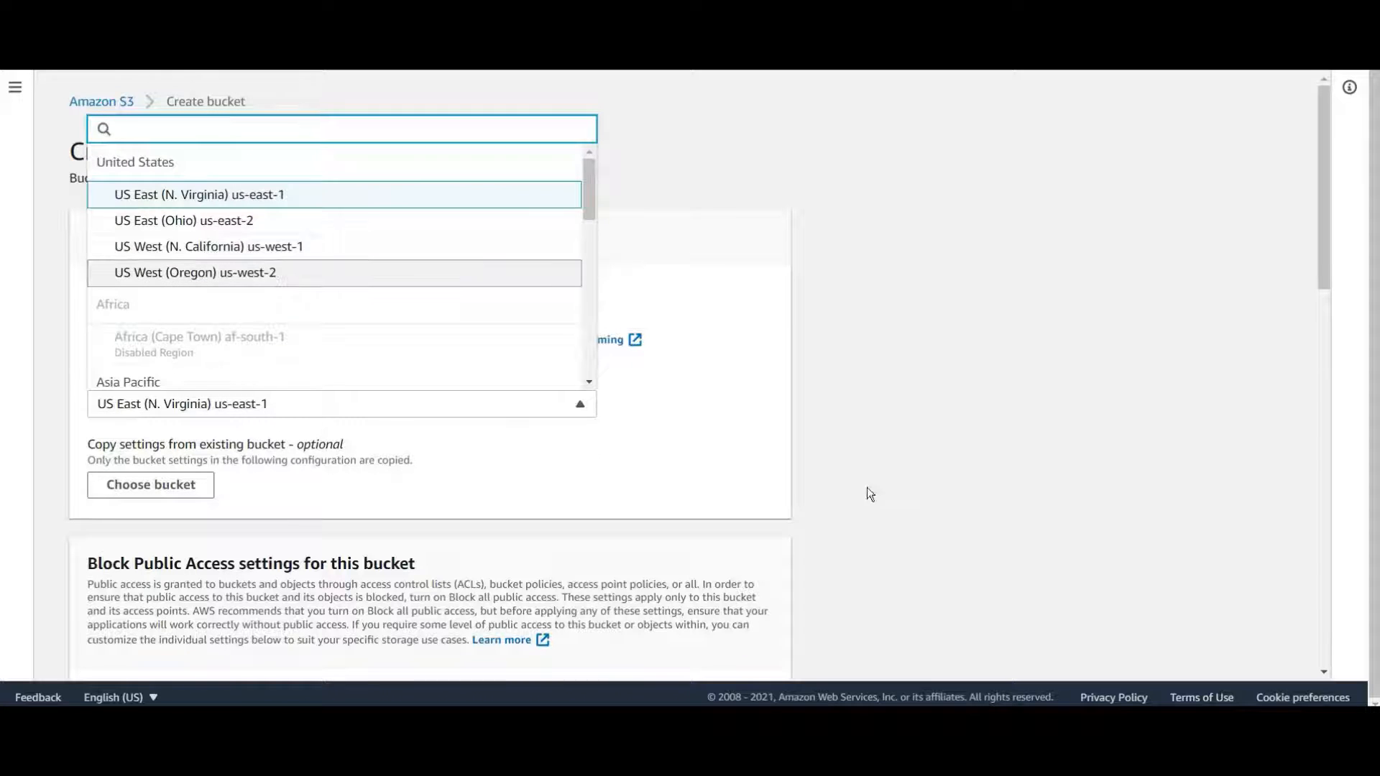
{"action": "key", "text": "Return"}
Copy the new bucket's settings from myappbucket-2176
{"action": "scroll", "coordinate": [237, 370], "scroll_direction": "down", "scroll_amount": 1}
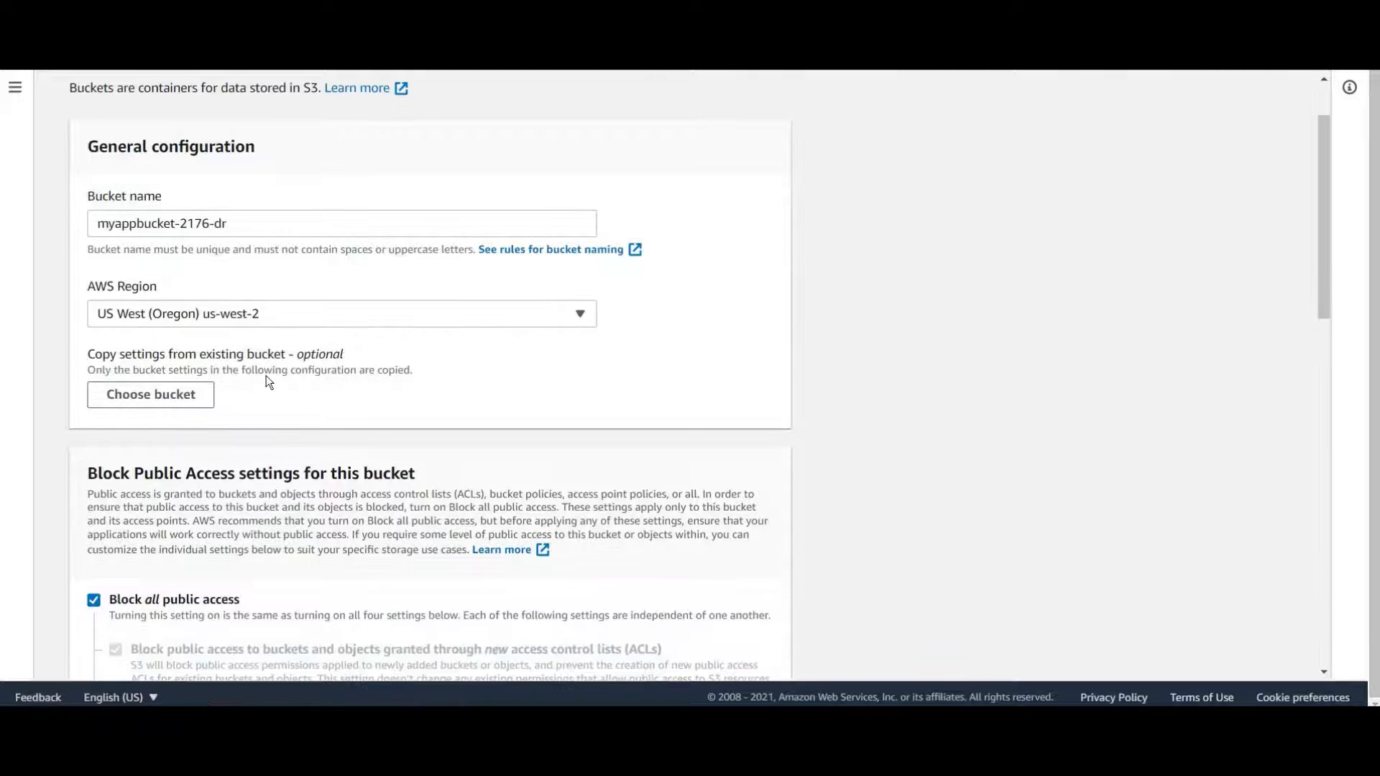
{"action": "left_click", "coordinate": [150, 395]}
{"action": "left_click", "coordinate": [130, 467]}
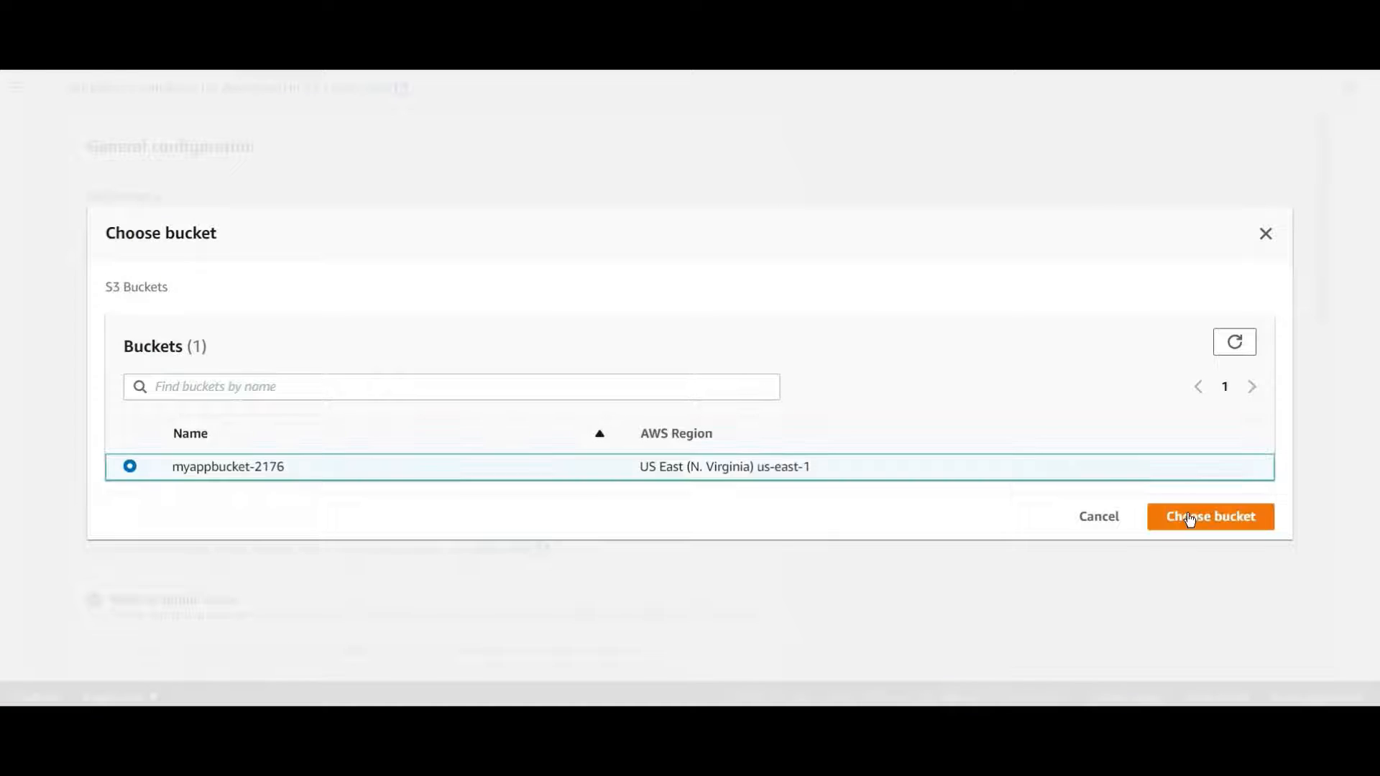
{"action": "left_click", "coordinate": [1211, 517]}
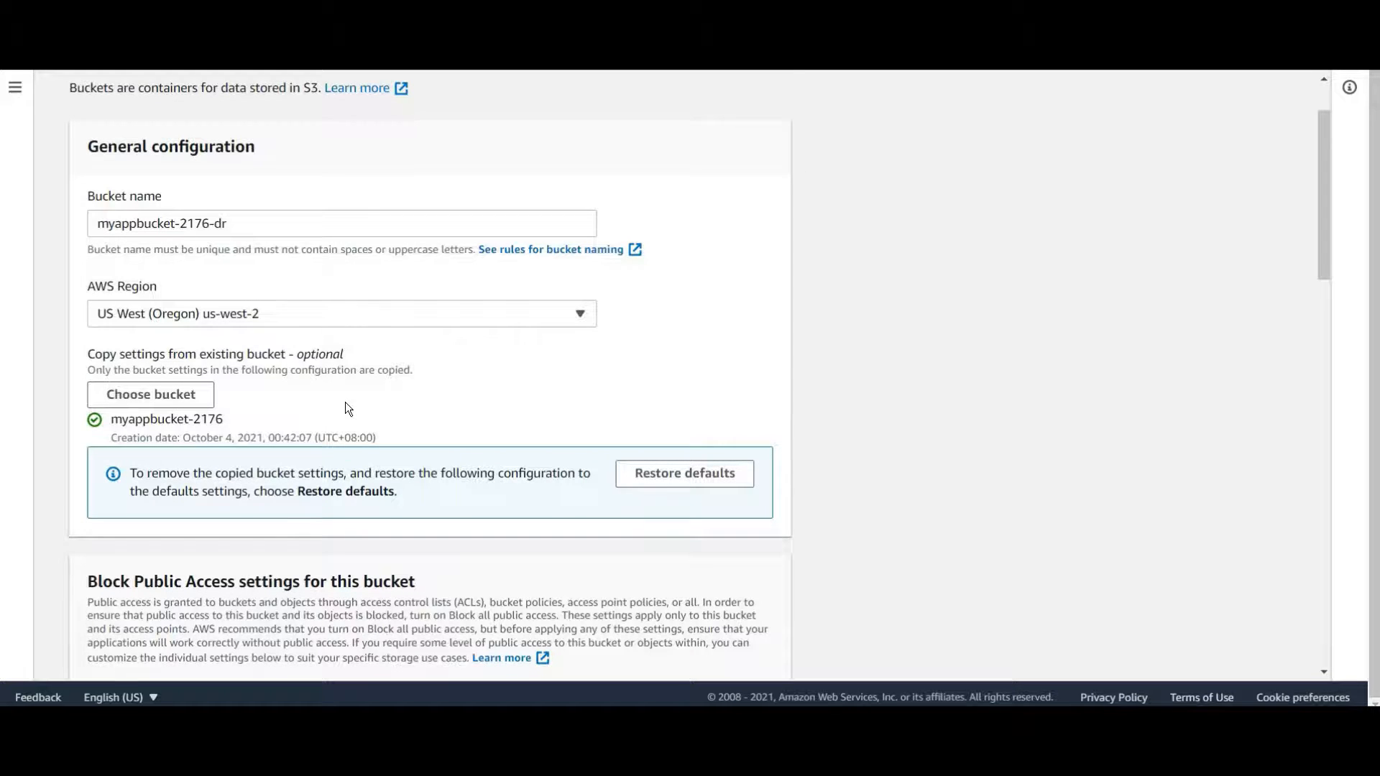
Create the bucket, then open the source bucket myappbucket-2176
{"action": "scroll", "coordinate": [348, 409], "scroll_direction": "down", "scroll_amount": 10}
{"action": "scroll", "coordinate": [345, 409], "scroll_direction": "down", "scroll_amount": 8}
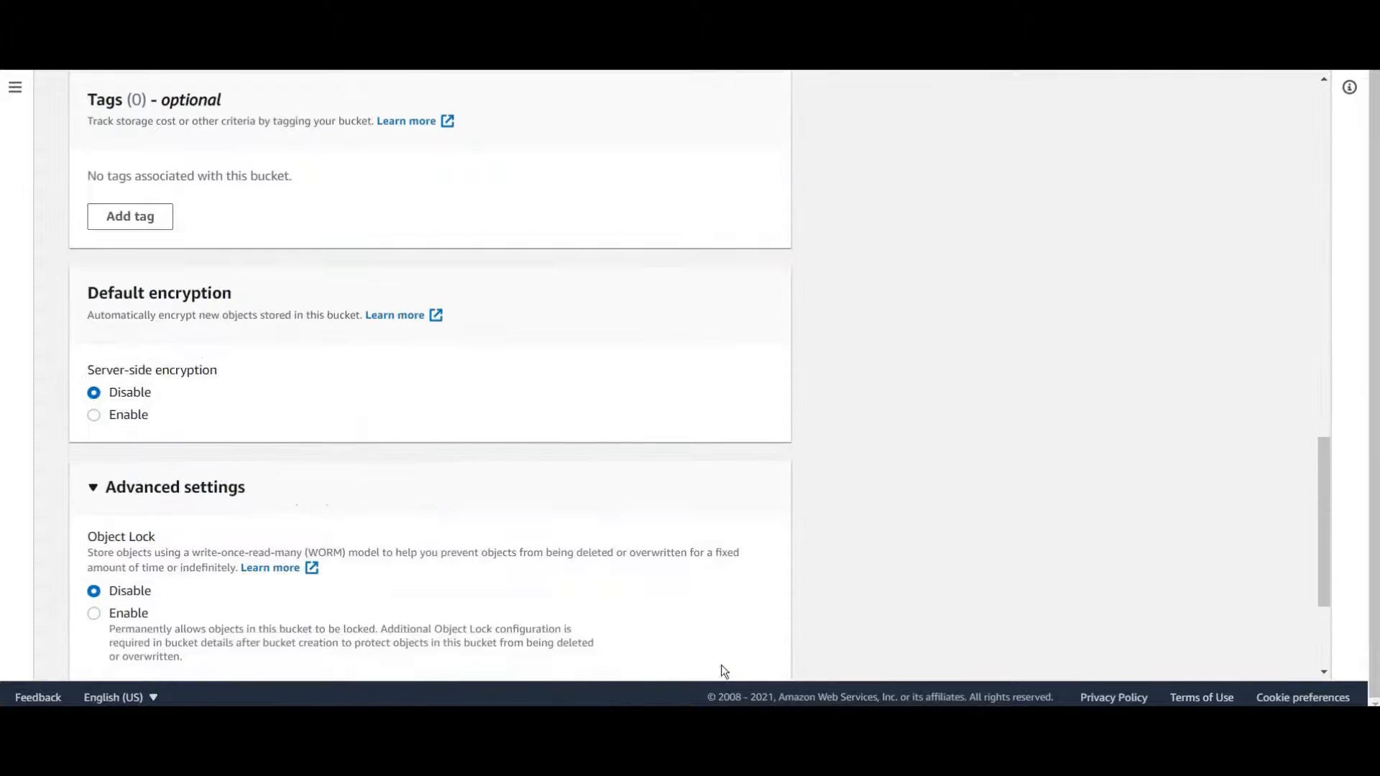
{"action": "left_click", "coordinate": [722, 648]}
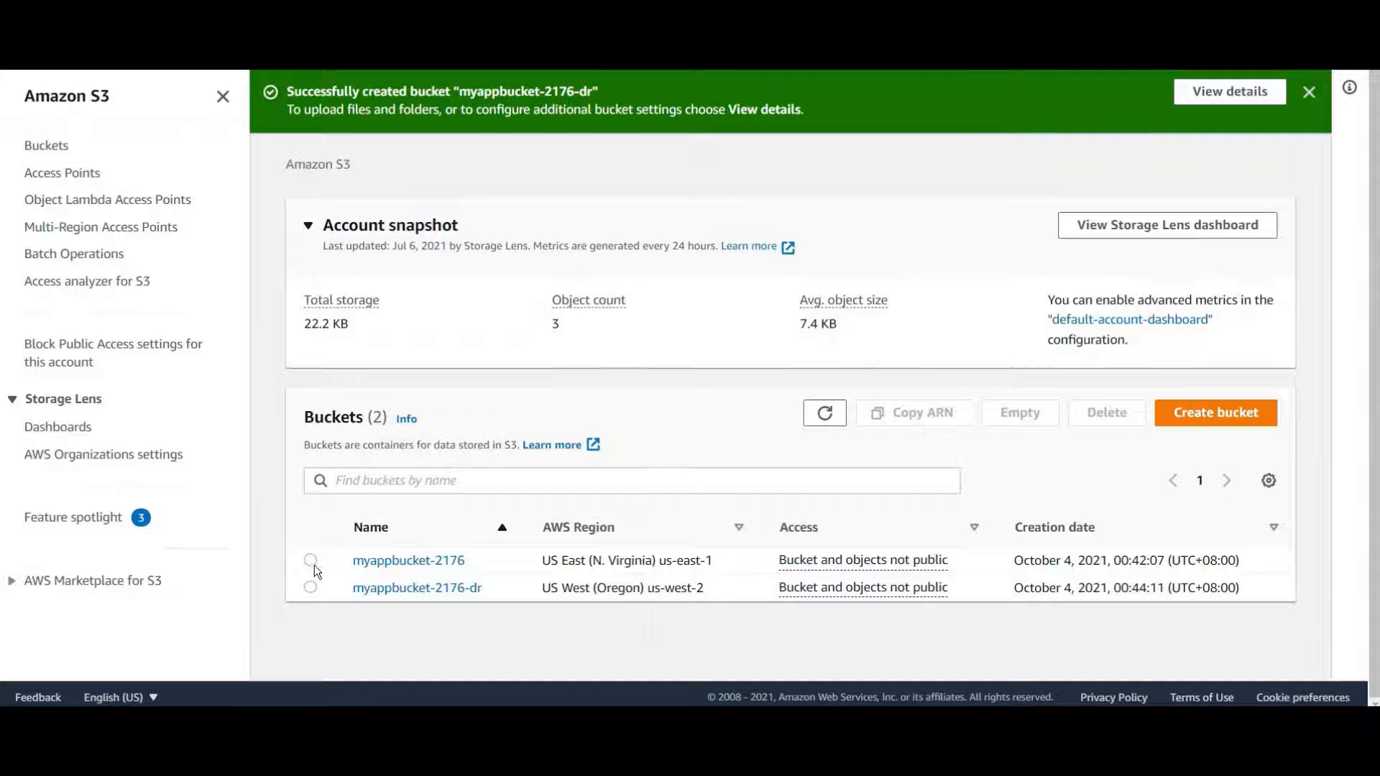
{"action": "left_click", "coordinate": [383, 568]}
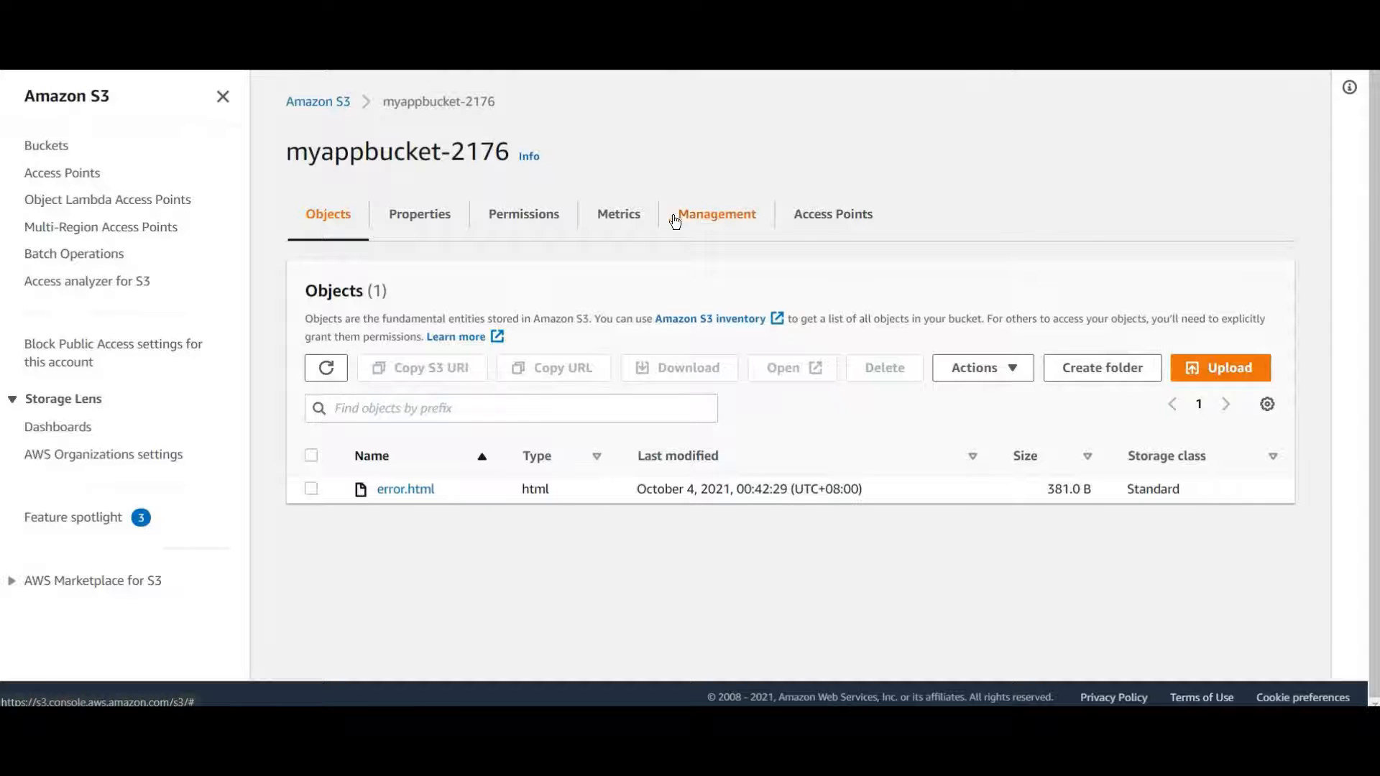
On myappbucket-2176's Management tab, start a new replication rule
{"action": "left_click", "coordinate": [730, 224]}
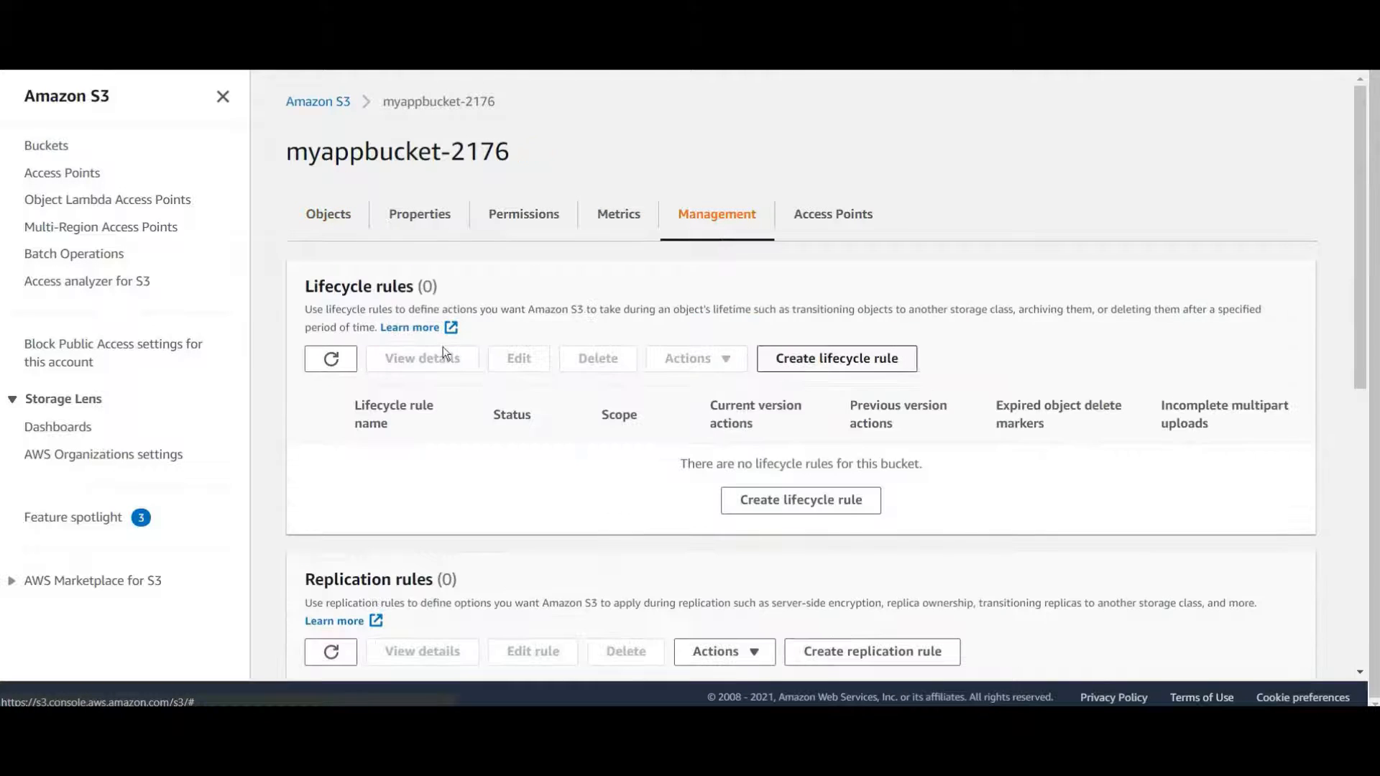
{"action": "scroll", "coordinate": [442, 348], "scroll_direction": "down", "scroll_amount": 3}
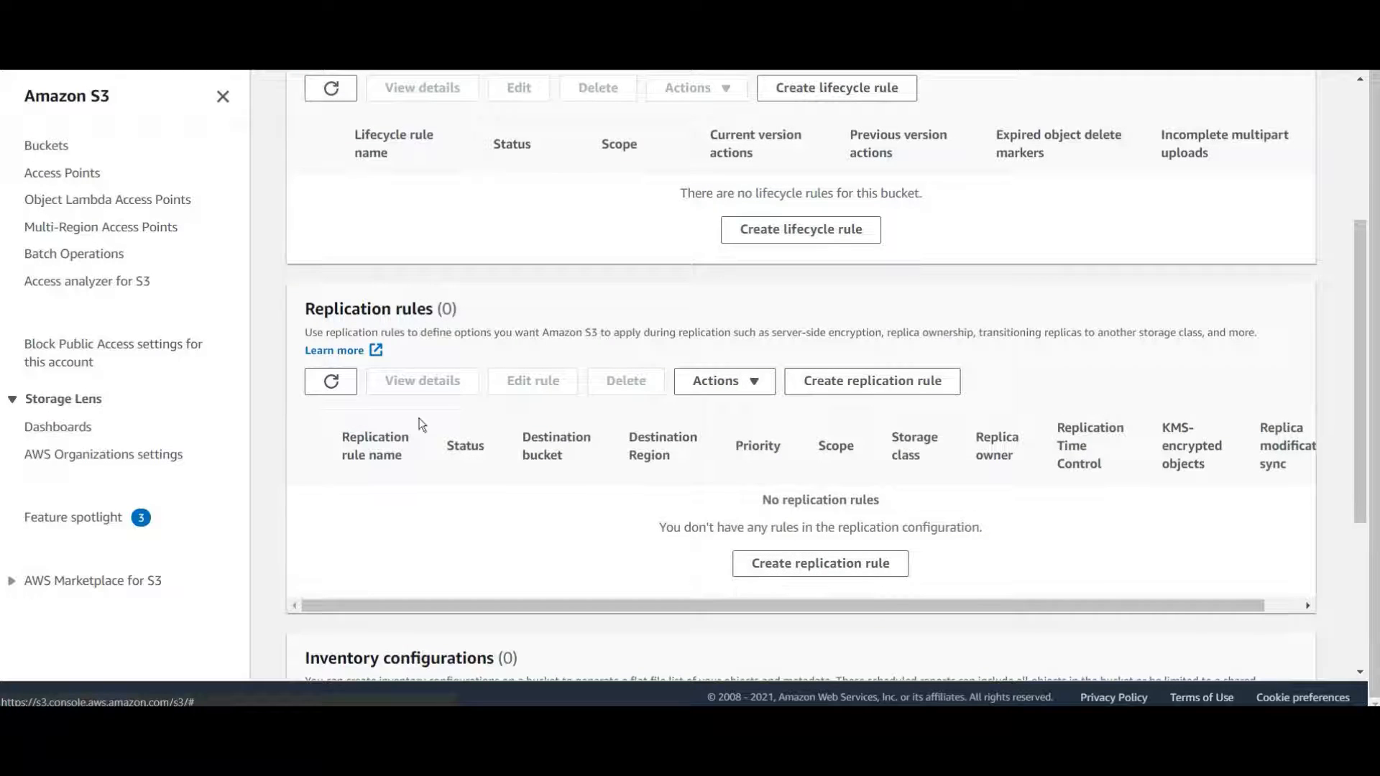
{"action": "left_click", "coordinate": [885, 570]}
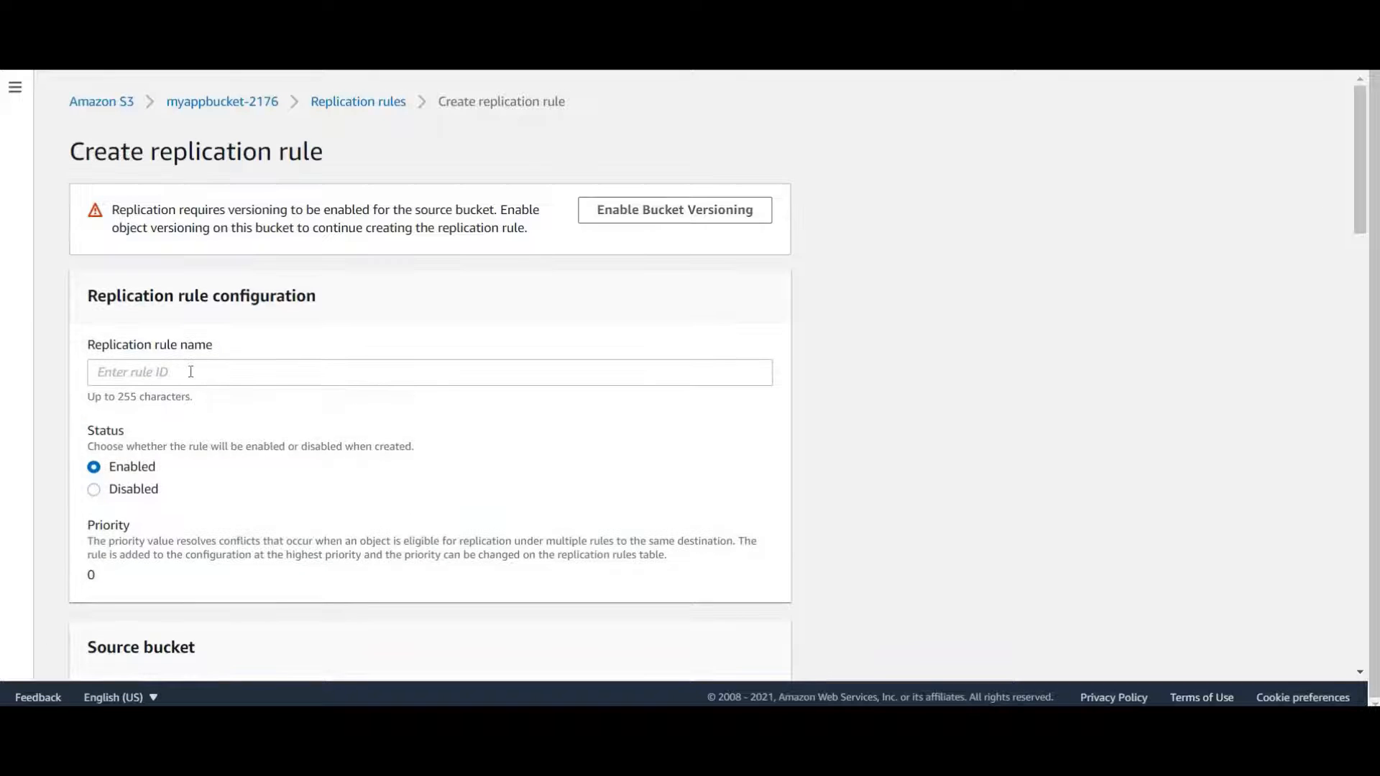
Enable versioning on myappbucket-2176 and name the rule Myrulereplication
{"action": "left_click", "coordinate": [190, 371]}
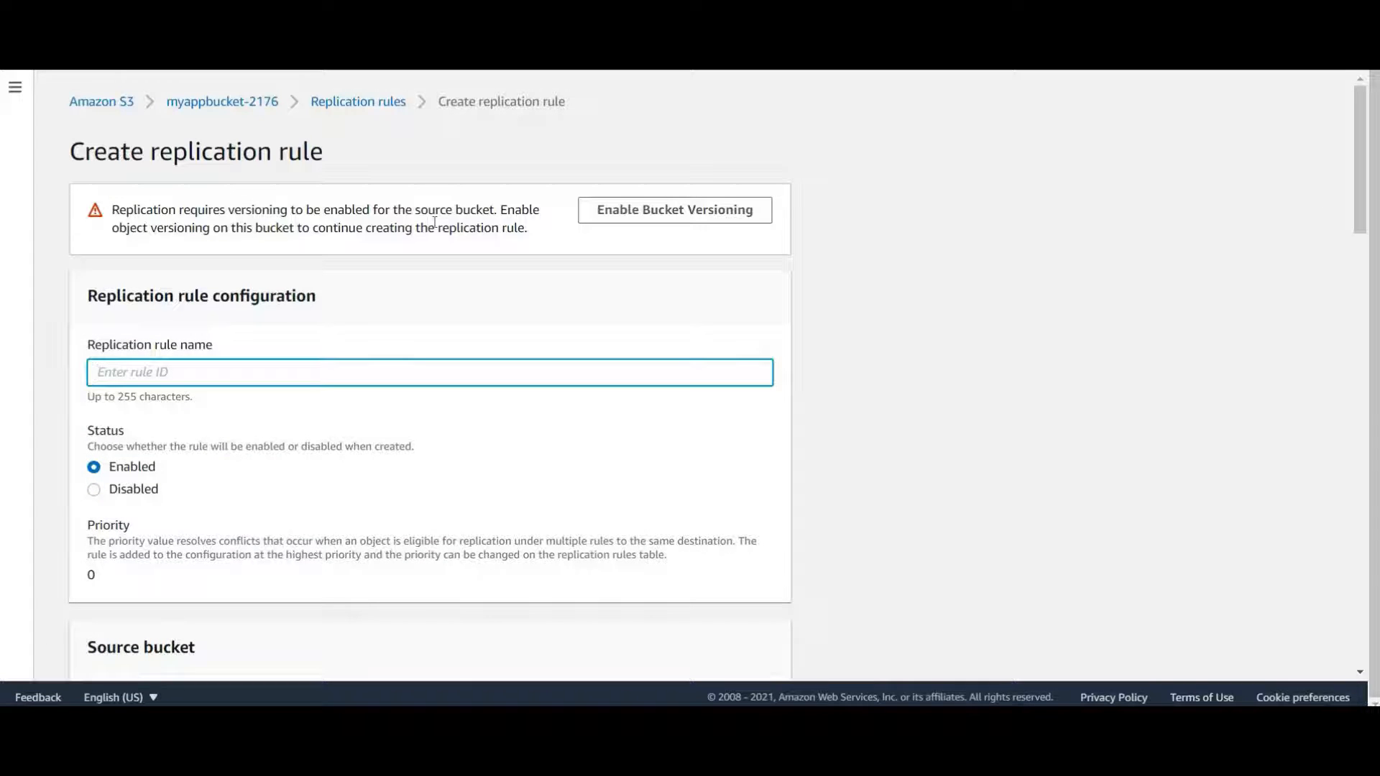
{"action": "left_click", "coordinate": [682, 217]}
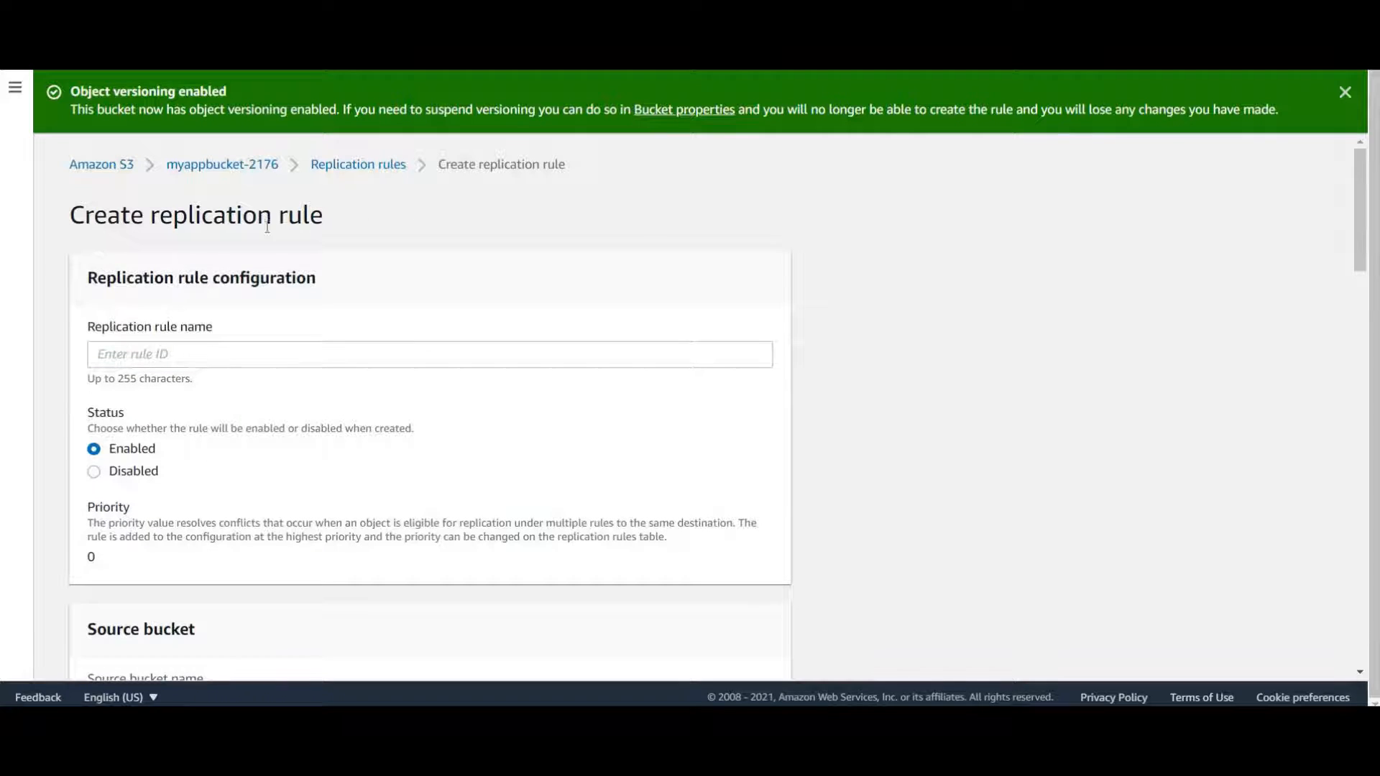
{"action": "left_click", "coordinate": [132, 353]}
{"action": "type", "text": "My"}
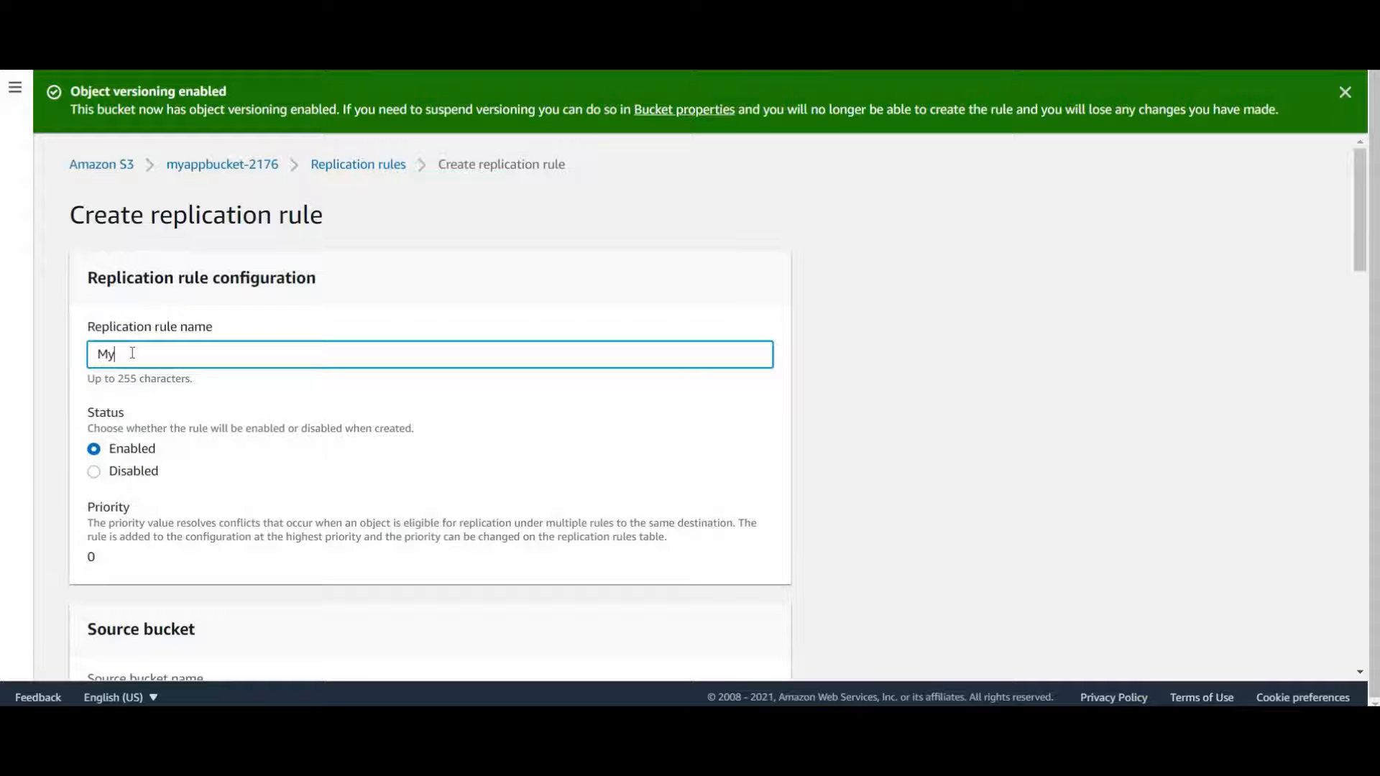
{"action": "type", "text": "rulereplication"}
Set the rule's scope to apply to all objects in the bucket
{"action": "scroll", "coordinate": [137, 381], "scroll_direction": "down", "scroll_amount": 1}
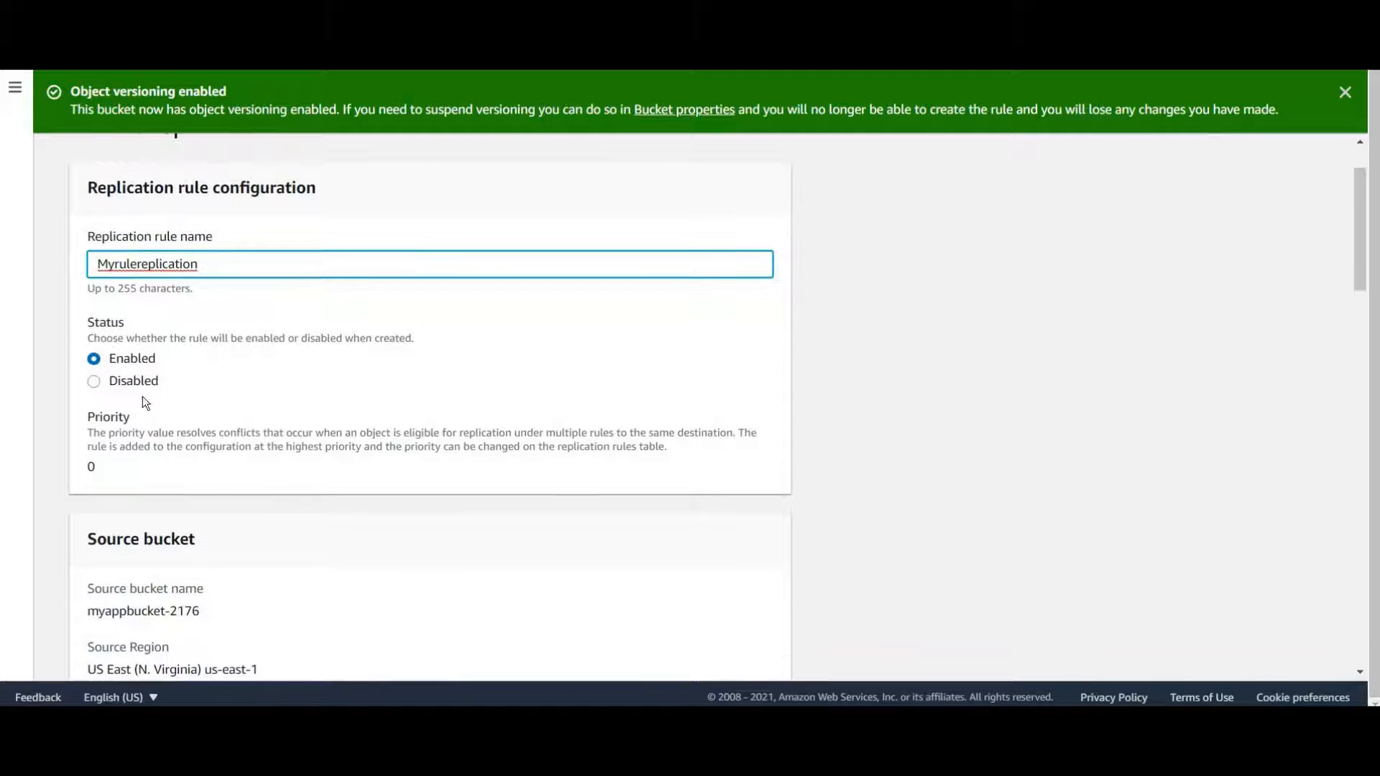
{"action": "scroll", "coordinate": [219, 353], "scroll_direction": "down", "scroll_amount": 3}
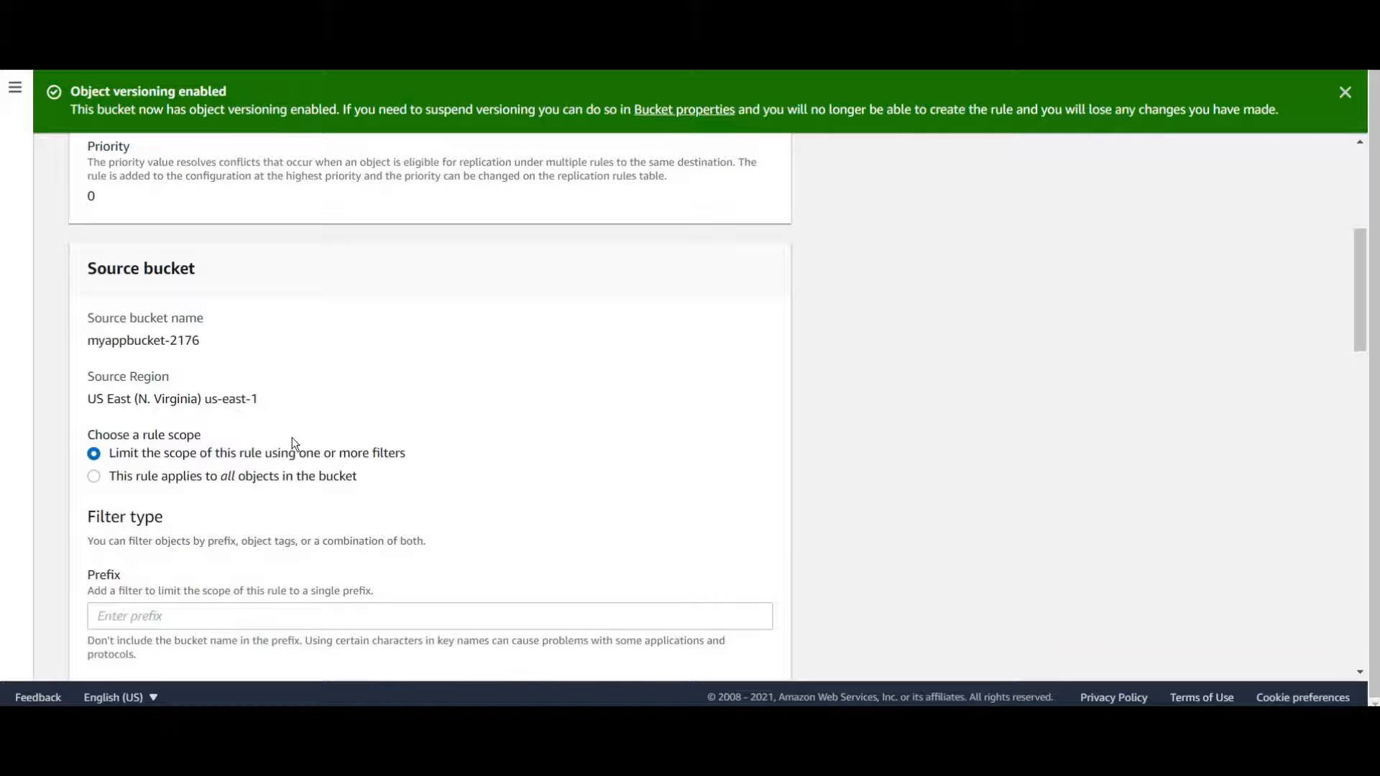
{"action": "scroll", "coordinate": [155, 388], "scroll_direction": "down", "scroll_amount": 1}
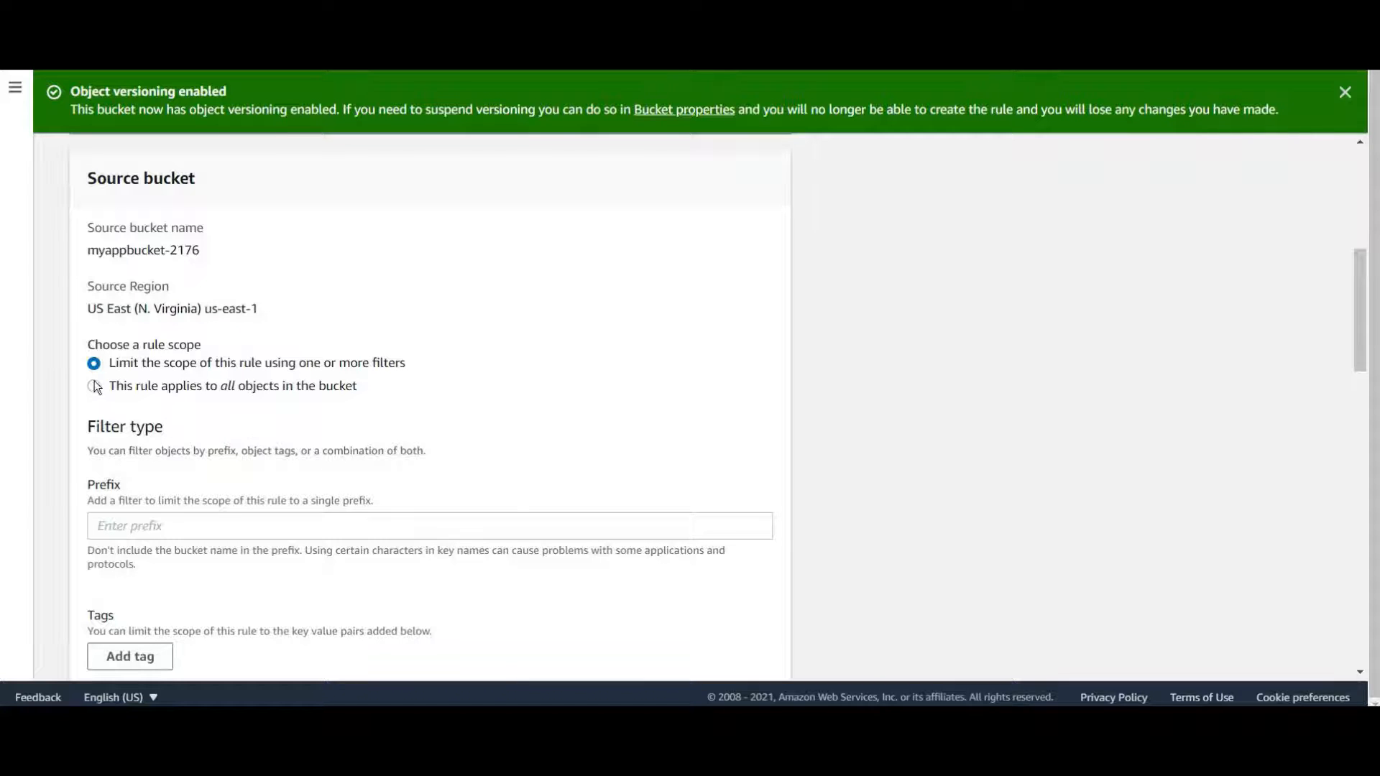
{"action": "left_click", "coordinate": [234, 388]}
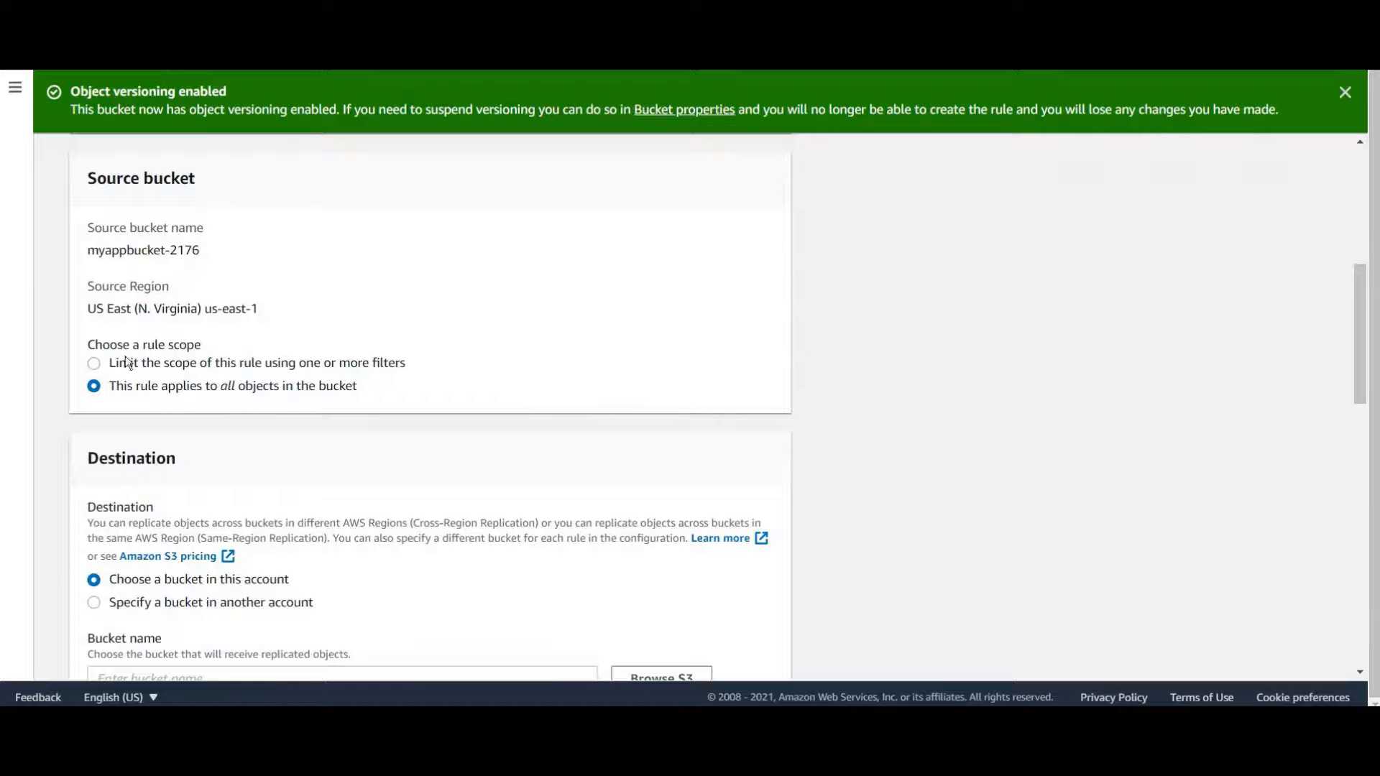
{"action": "scroll", "coordinate": [212, 350], "scroll_direction": "down", "scroll_amount": 3}
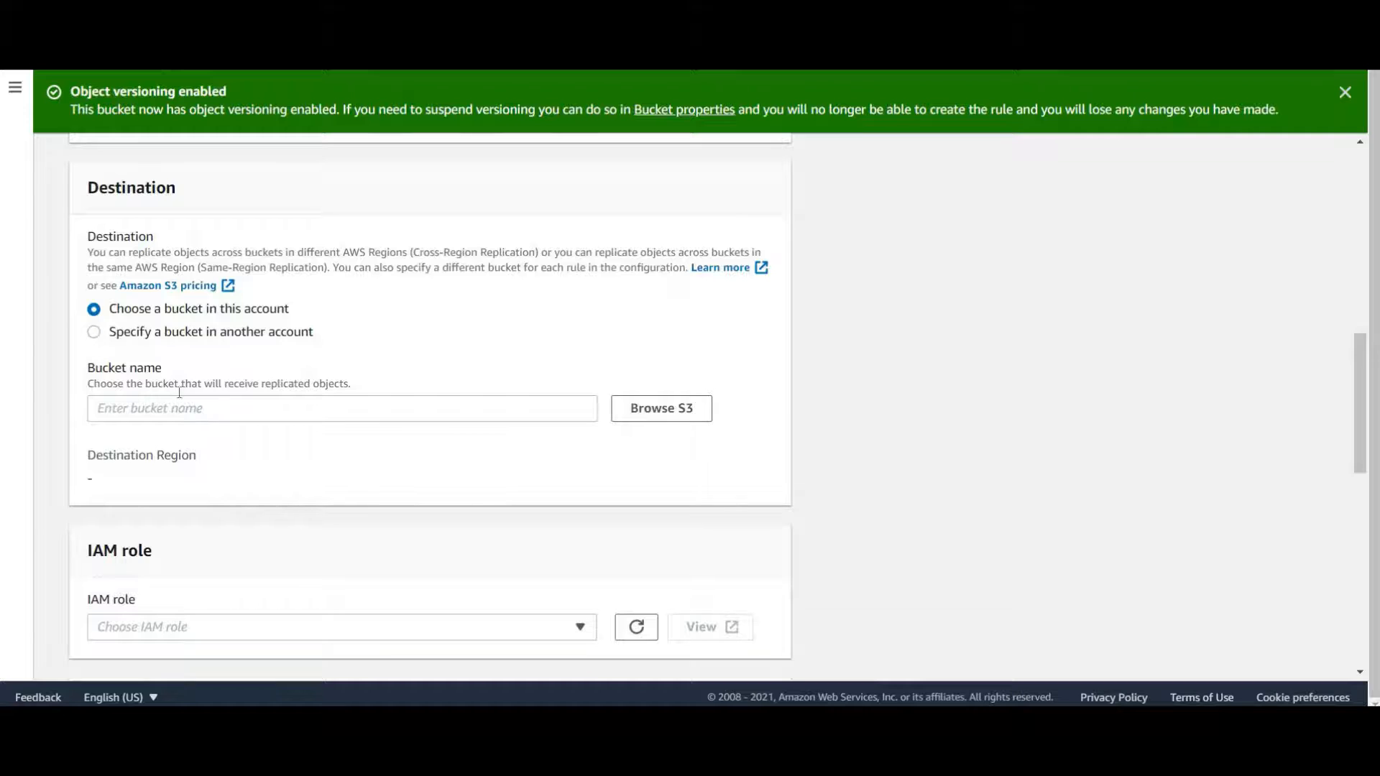
Choose myappbucket-2176-dr in this account as the destination bucket
{"action": "left_click", "coordinate": [186, 332]}
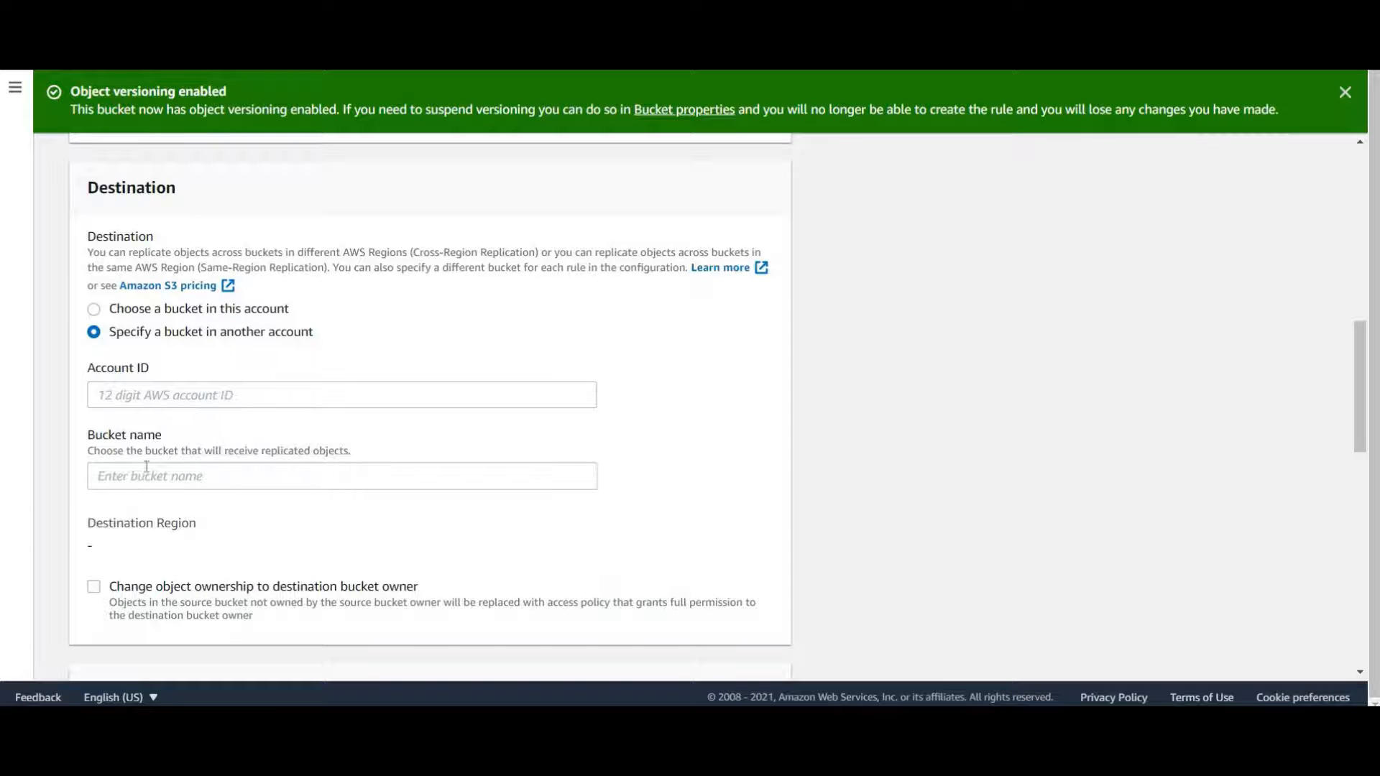
{"action": "left_click", "coordinate": [95, 310]}
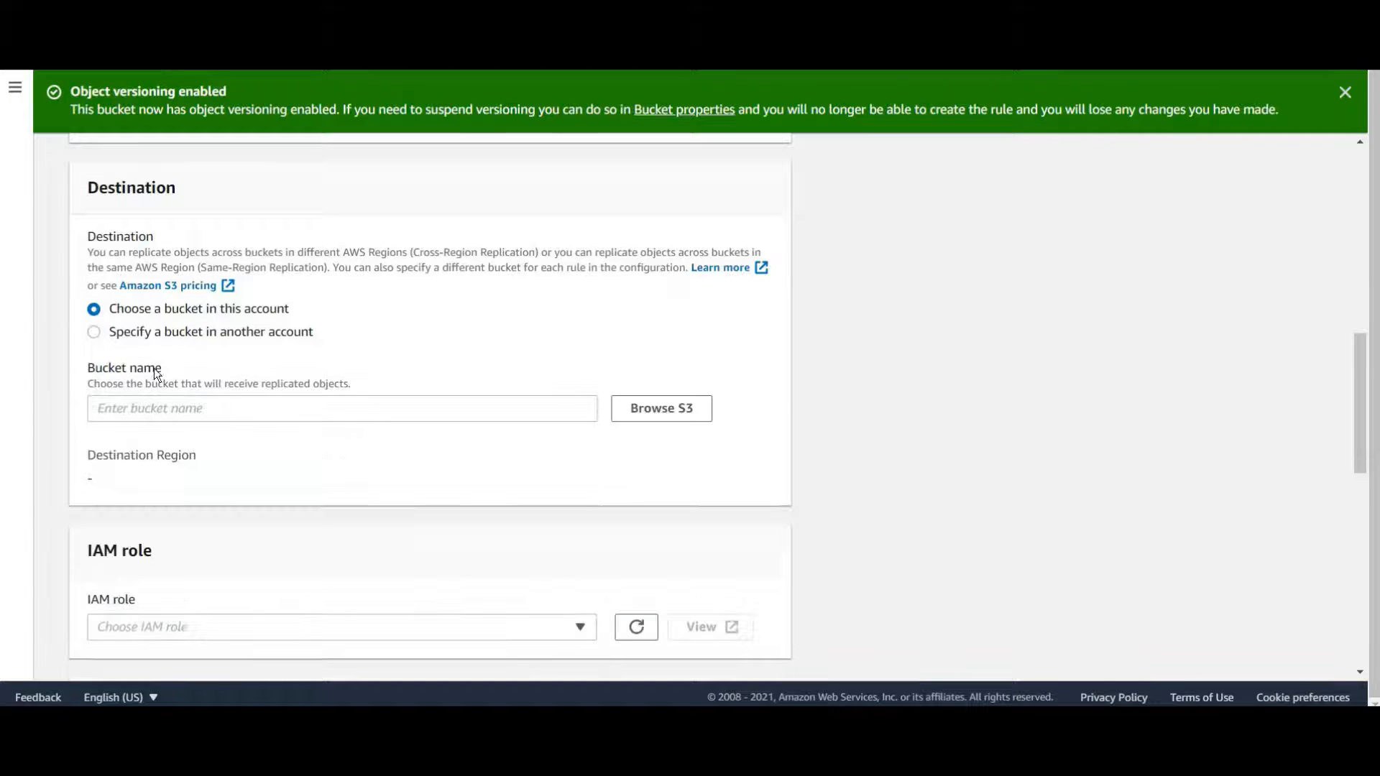
{"action": "left_click", "coordinate": [661, 408]}
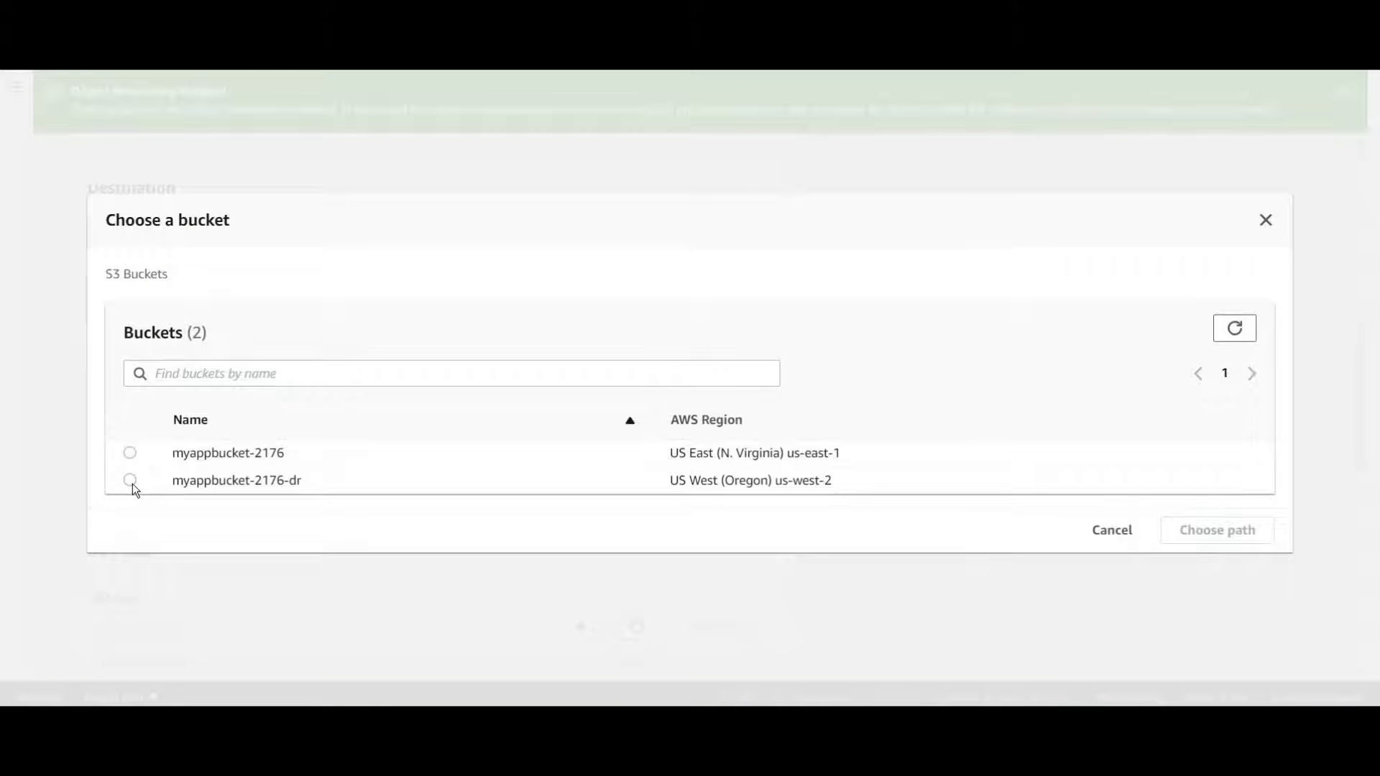
{"action": "left_click", "coordinate": [130, 480]}
{"action": "left_click", "coordinate": [1235, 534]}
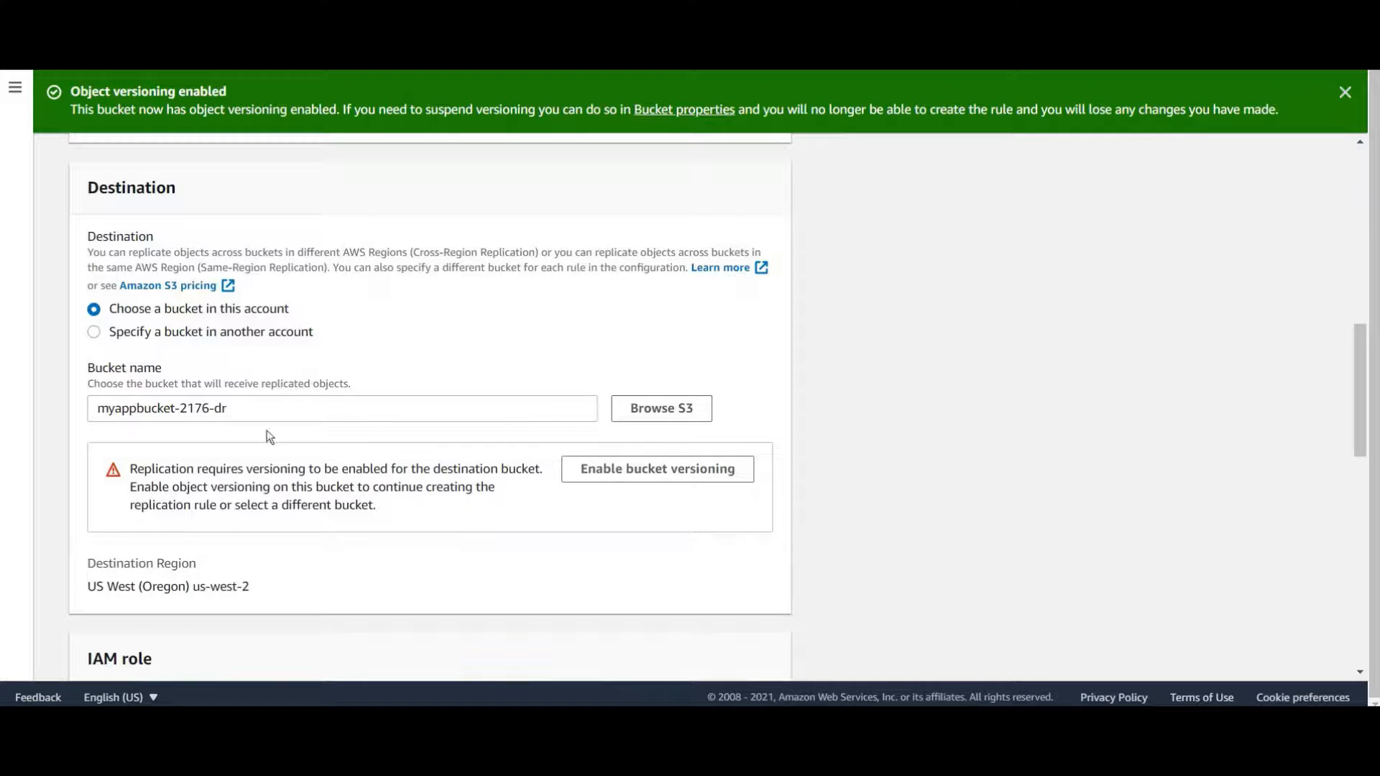
Set the replication IAM role to Create new role
{"action": "scroll", "coordinate": [455, 435], "scroll_direction": "down", "scroll_amount": 3}
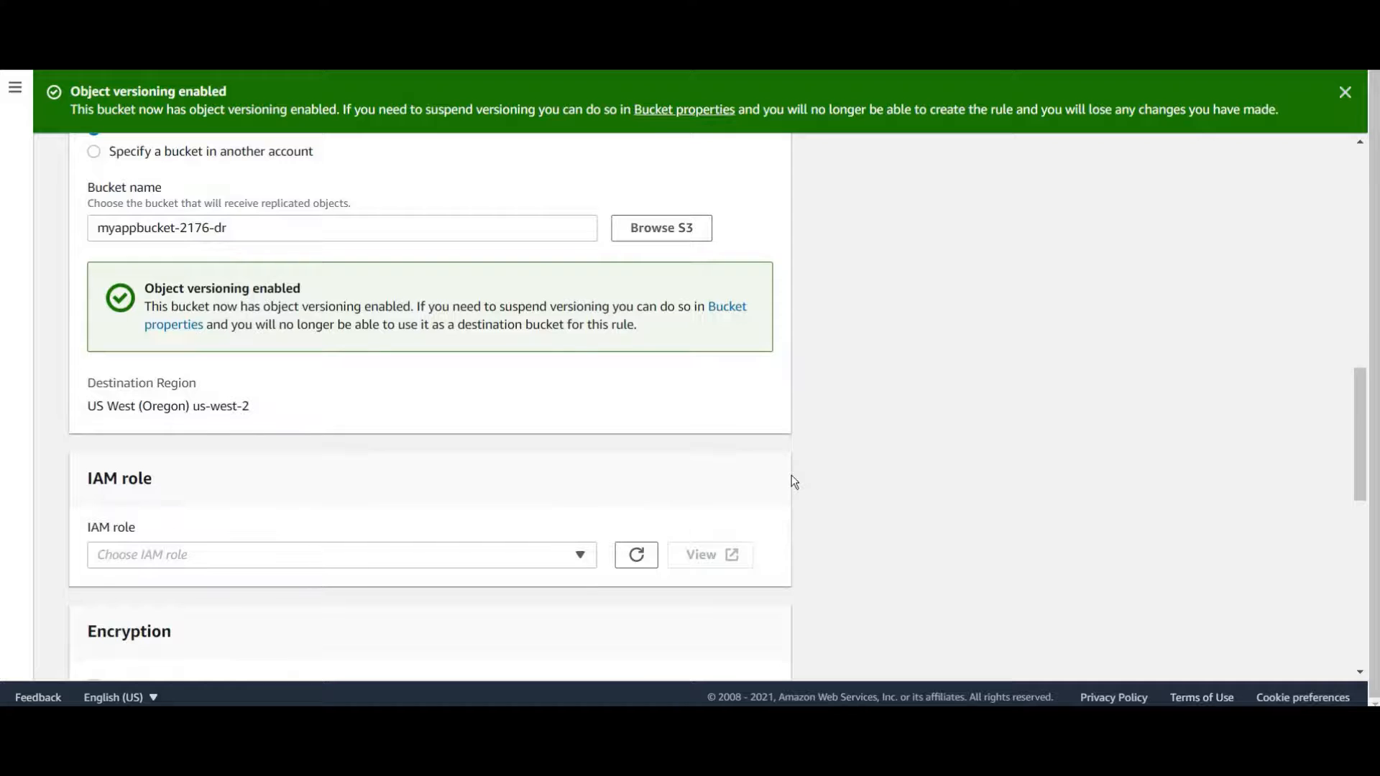
{"action": "scroll", "coordinate": [268, 362], "scroll_direction": "down", "scroll_amount": 3}
{"action": "left_click", "coordinate": [315, 375]}
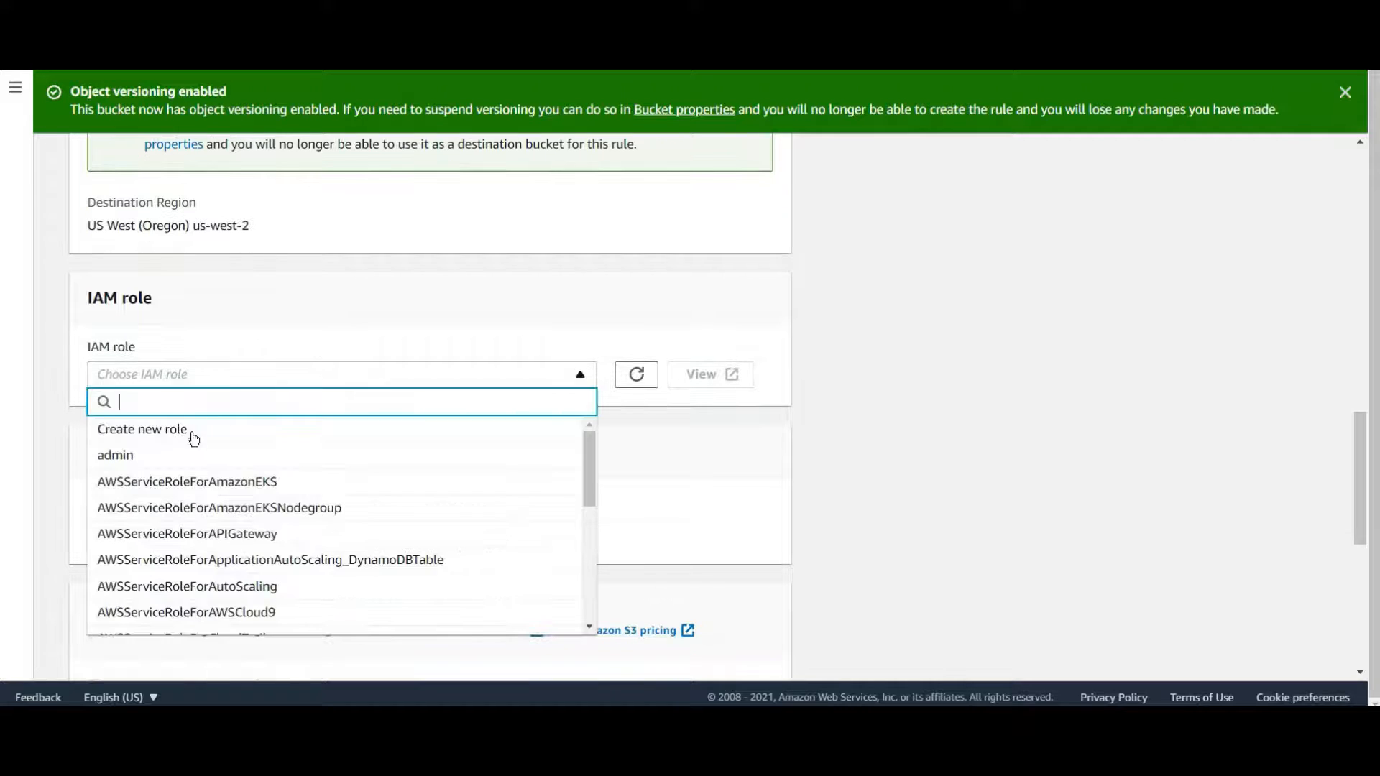
{"action": "left_click", "coordinate": [471, 450]}
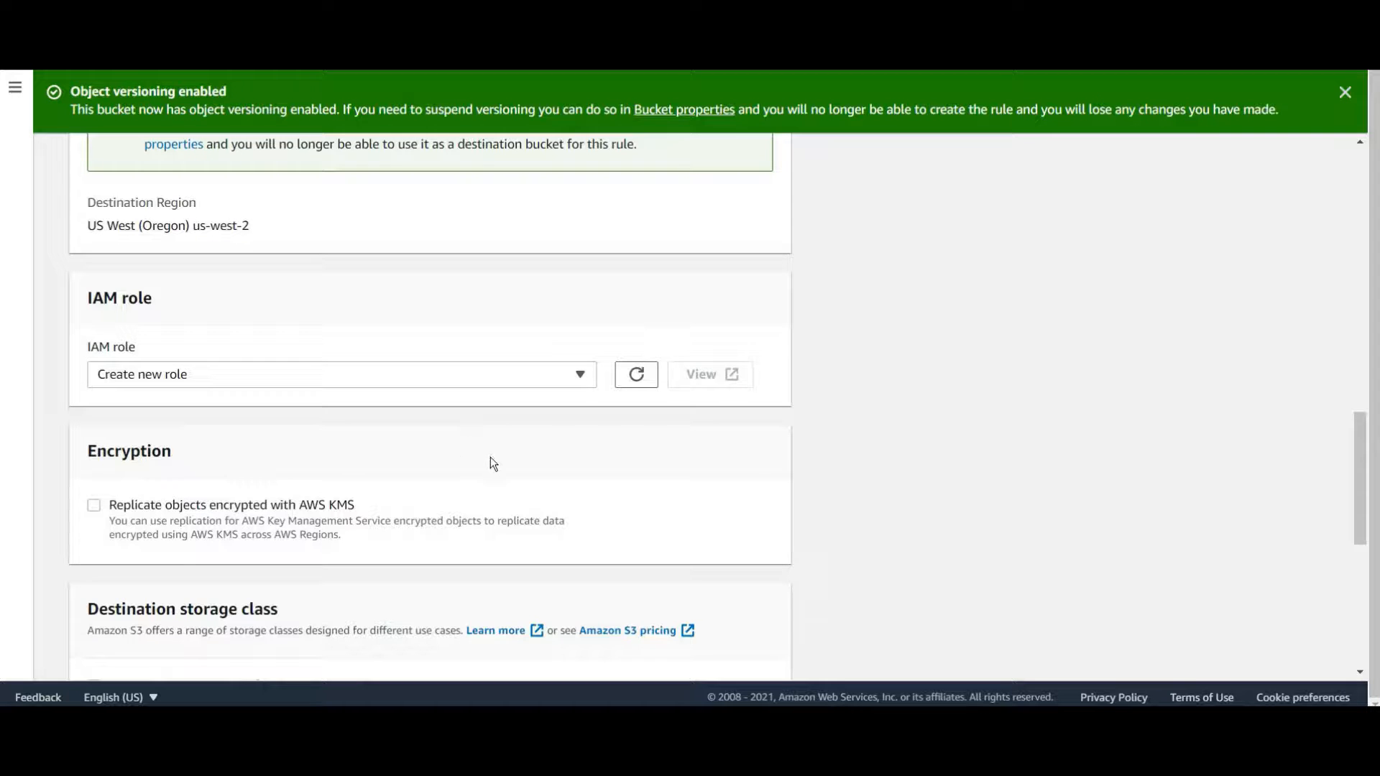
Save the Myrulereplication replication rule
{"action": "scroll", "coordinate": [459, 460], "scroll_direction": "down", "scroll_amount": 3}
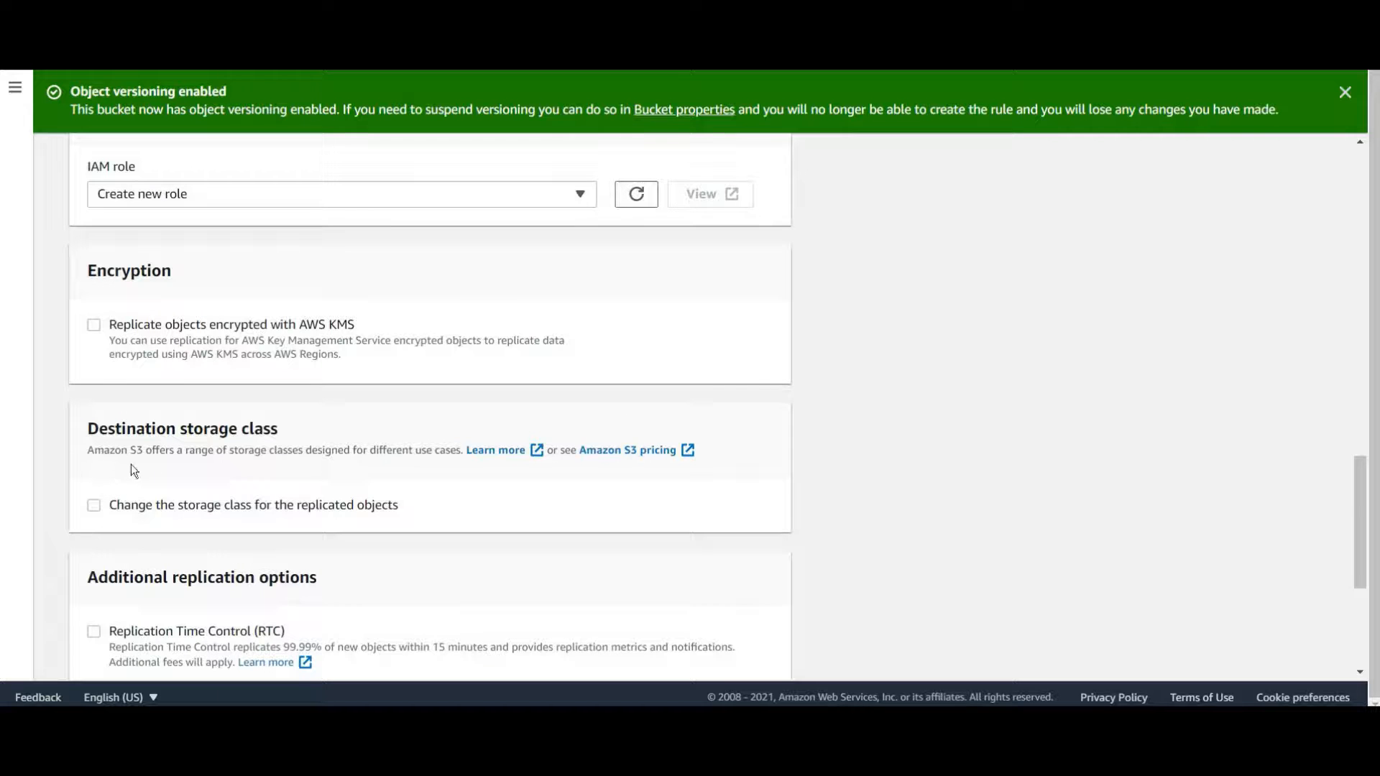
{"action": "scroll", "coordinate": [173, 375], "scroll_direction": "down", "scroll_amount": 3}
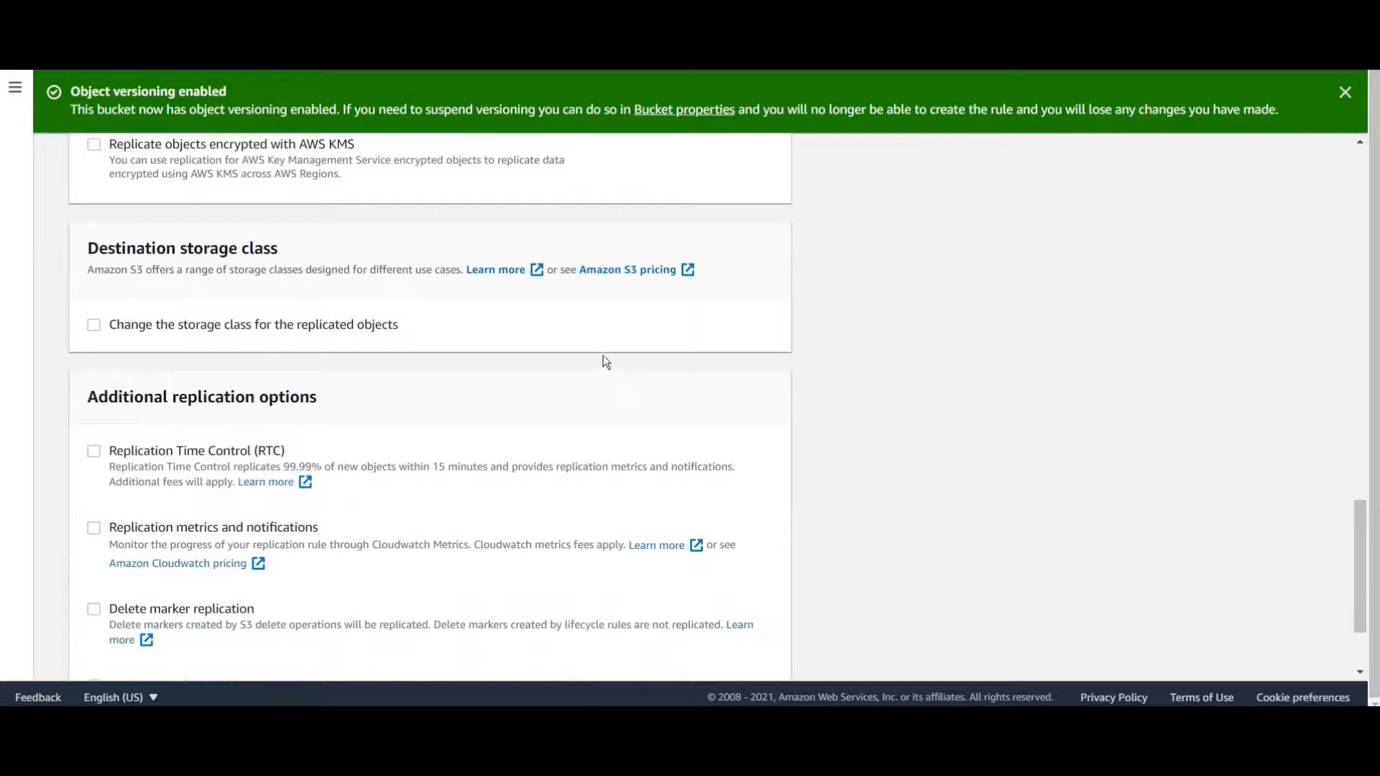
{"action": "scroll", "coordinate": [471, 424], "scroll_direction": "down", "scroll_amount": 3}
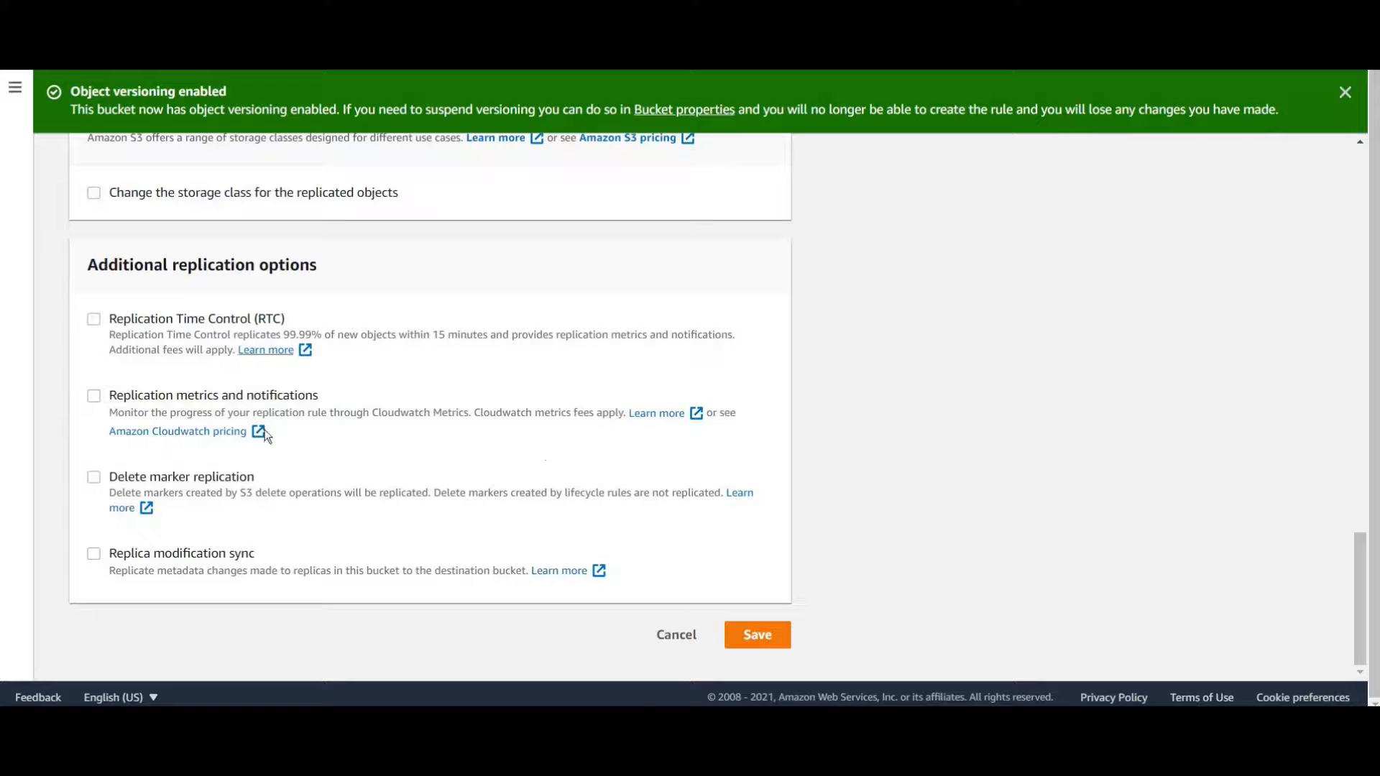
{"action": "left_click", "coordinate": [774, 646]}
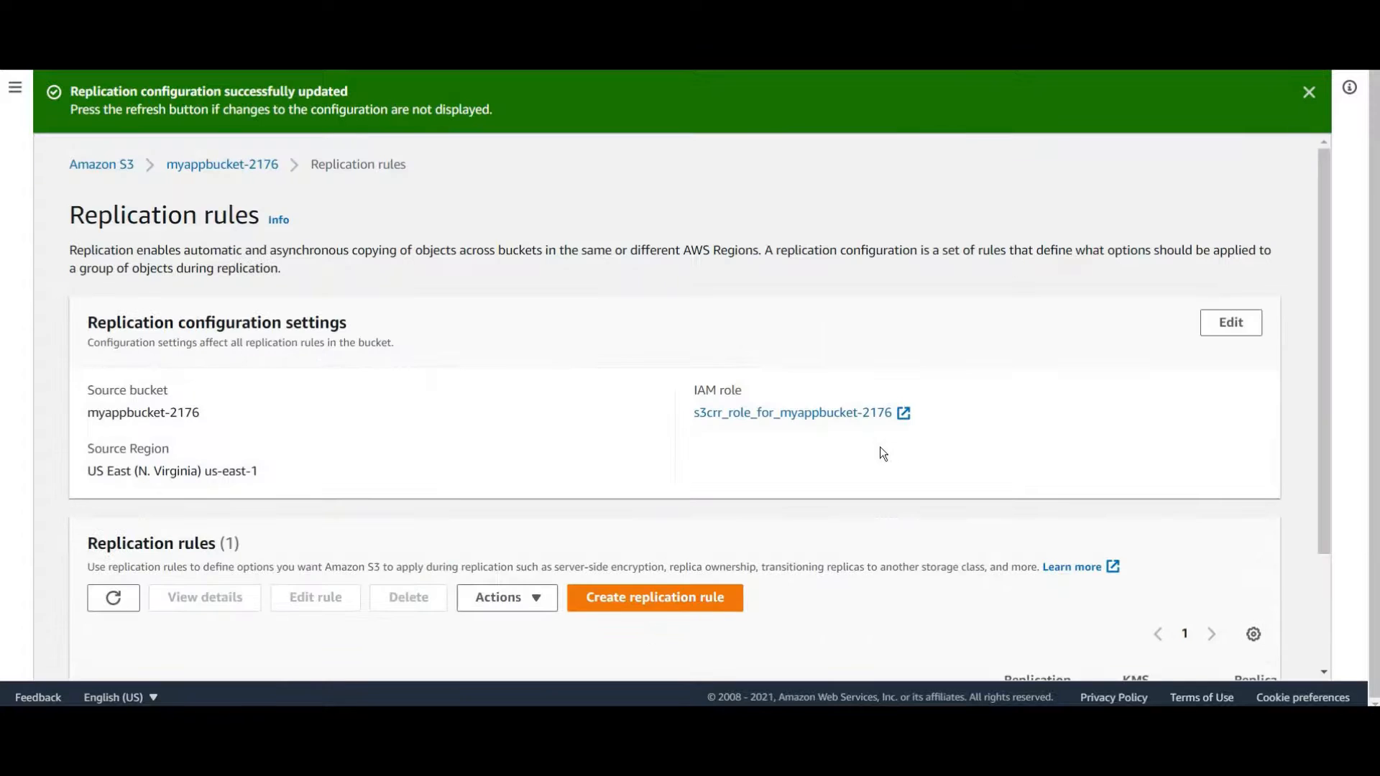
Review the Replication rules table, then return to the bucket list
{"action": "scroll", "coordinate": [880, 446], "scroll_direction": "down", "scroll_amount": 2}
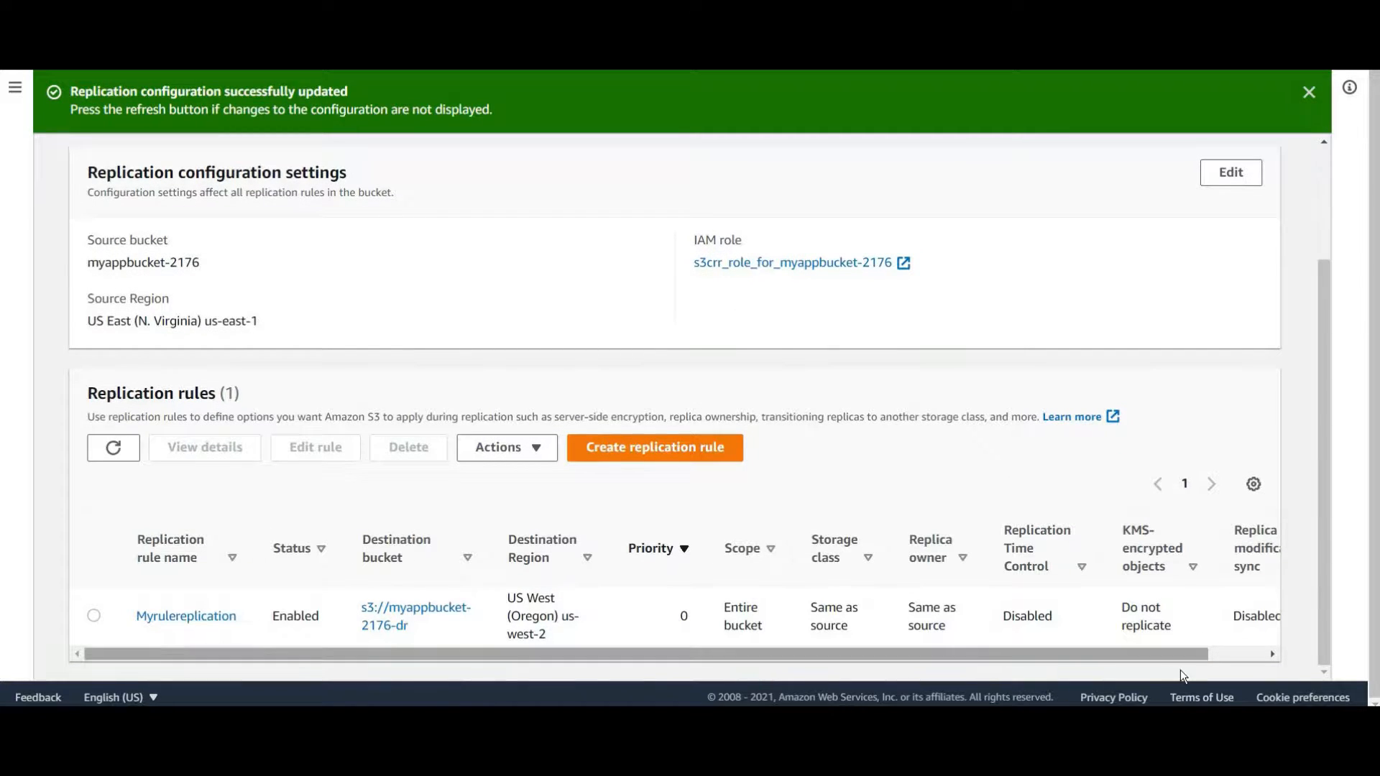
{"action": "left_click_drag", "start_coordinate": [620, 653], "coordinate": [399, 407]}
{"action": "scroll", "coordinate": [398, 407], "scroll_direction": "up", "scroll_amount": 2}
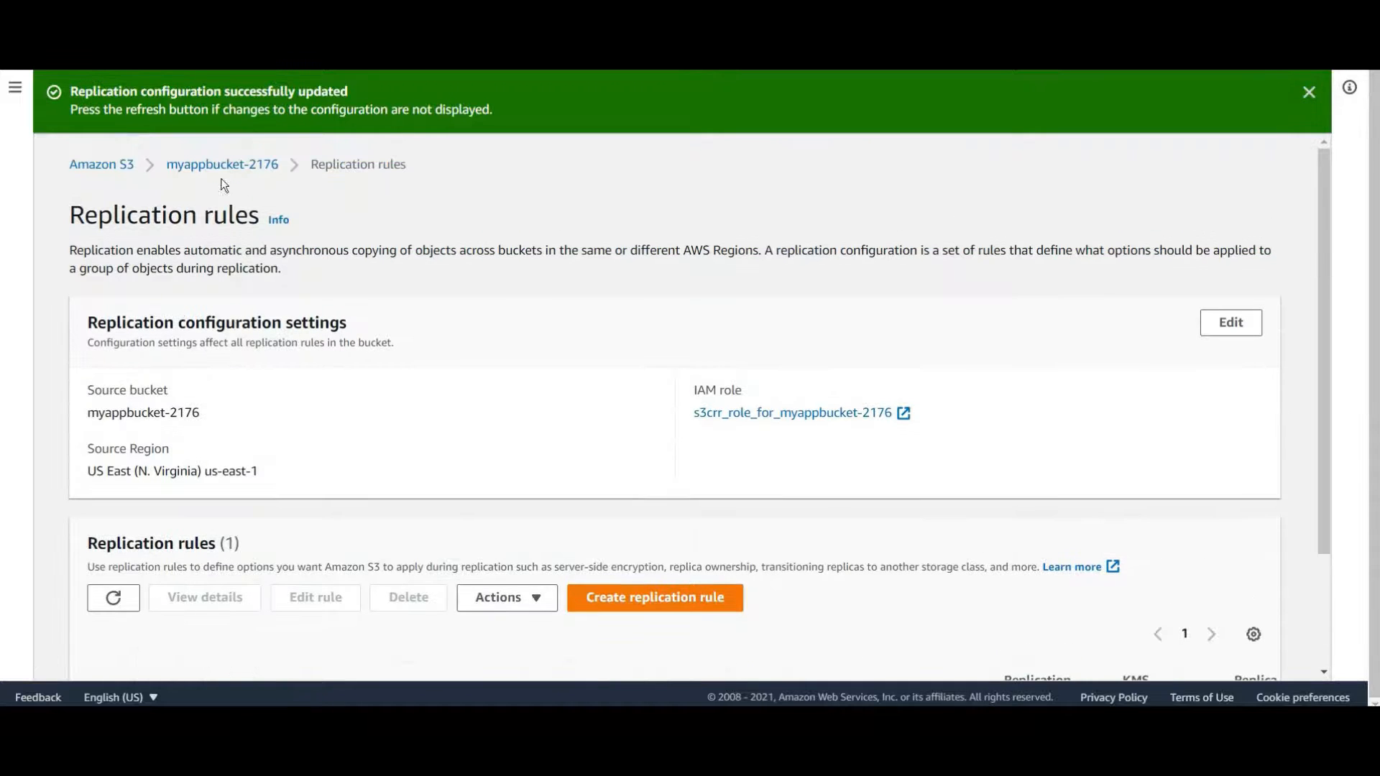
{"action": "left_click", "coordinate": [222, 165]}
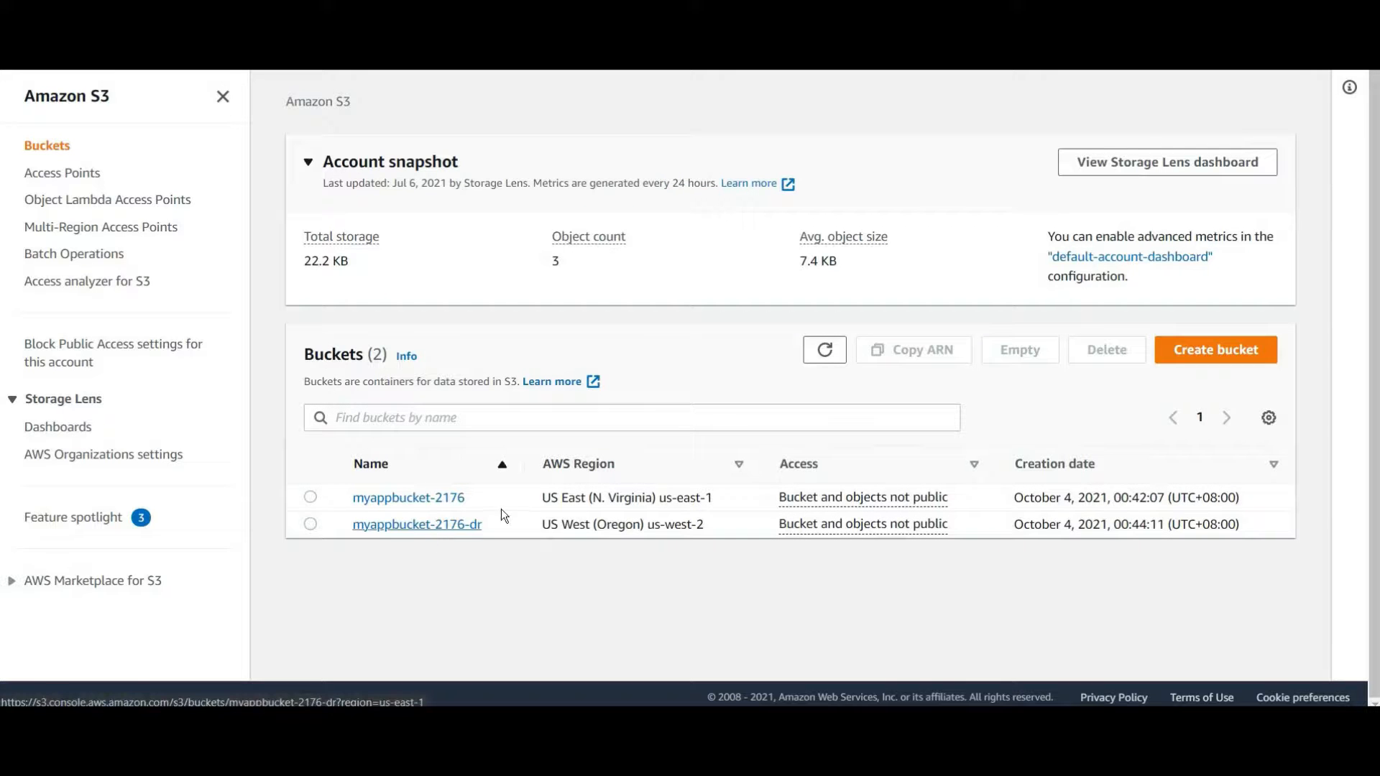
Refresh myappbucket-2176-dr to confirm it's empty, then open myappbucket-2176
{"action": "left_click", "coordinate": [430, 530]}
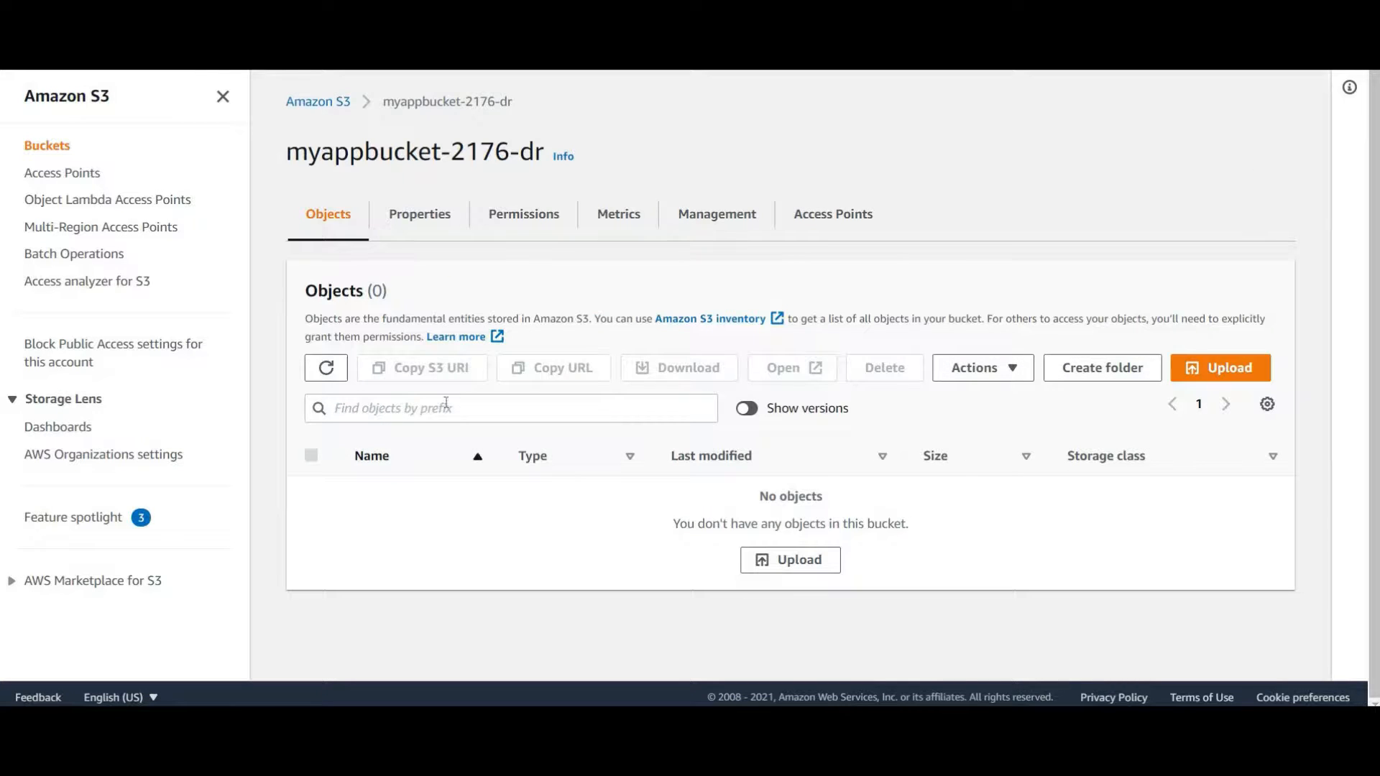
{"action": "left_click", "coordinate": [325, 367]}
{"action": "left_click", "coordinate": [334, 103]}
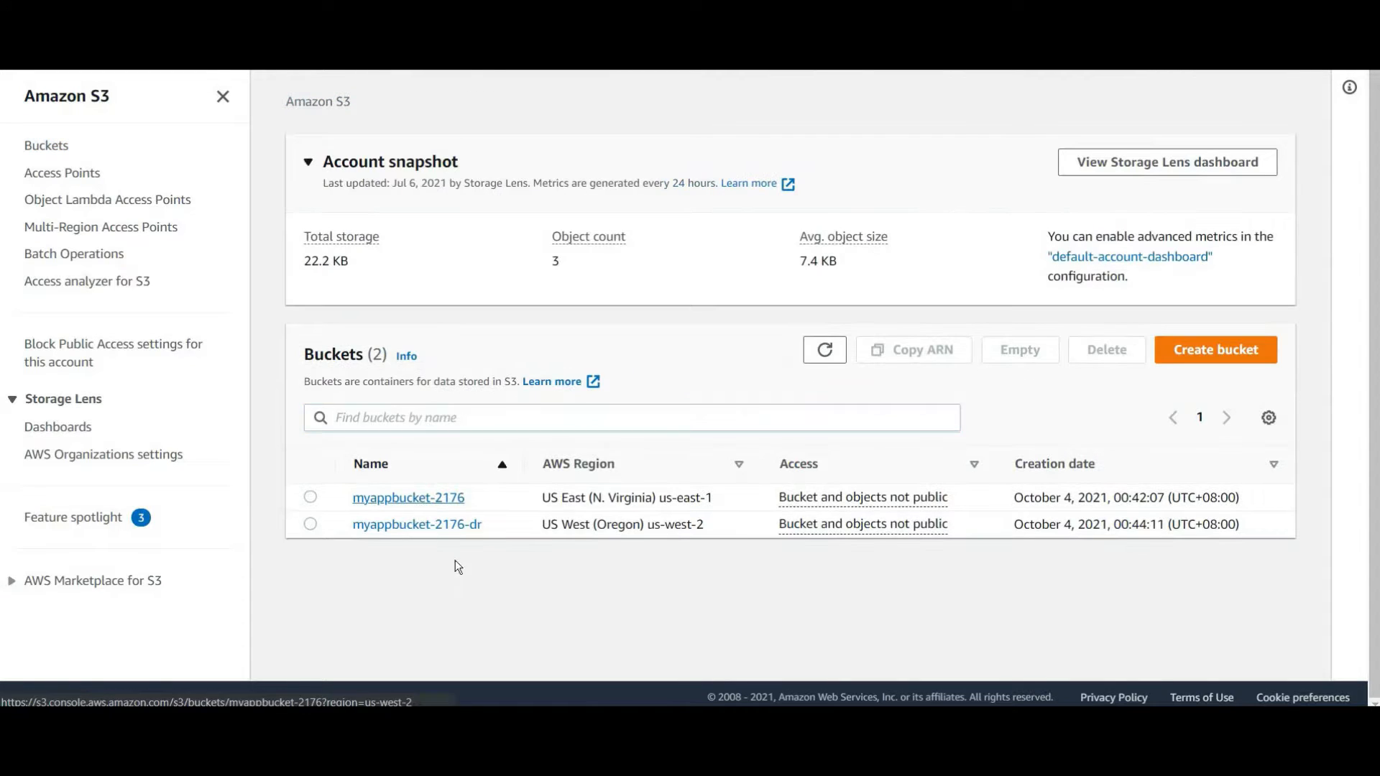
{"action": "left_click", "coordinate": [409, 497]}
Upload index.html (407.0 B) to myappbucket-2176 and return to the bucket list
{"action": "left_click", "coordinate": [1240, 368]}
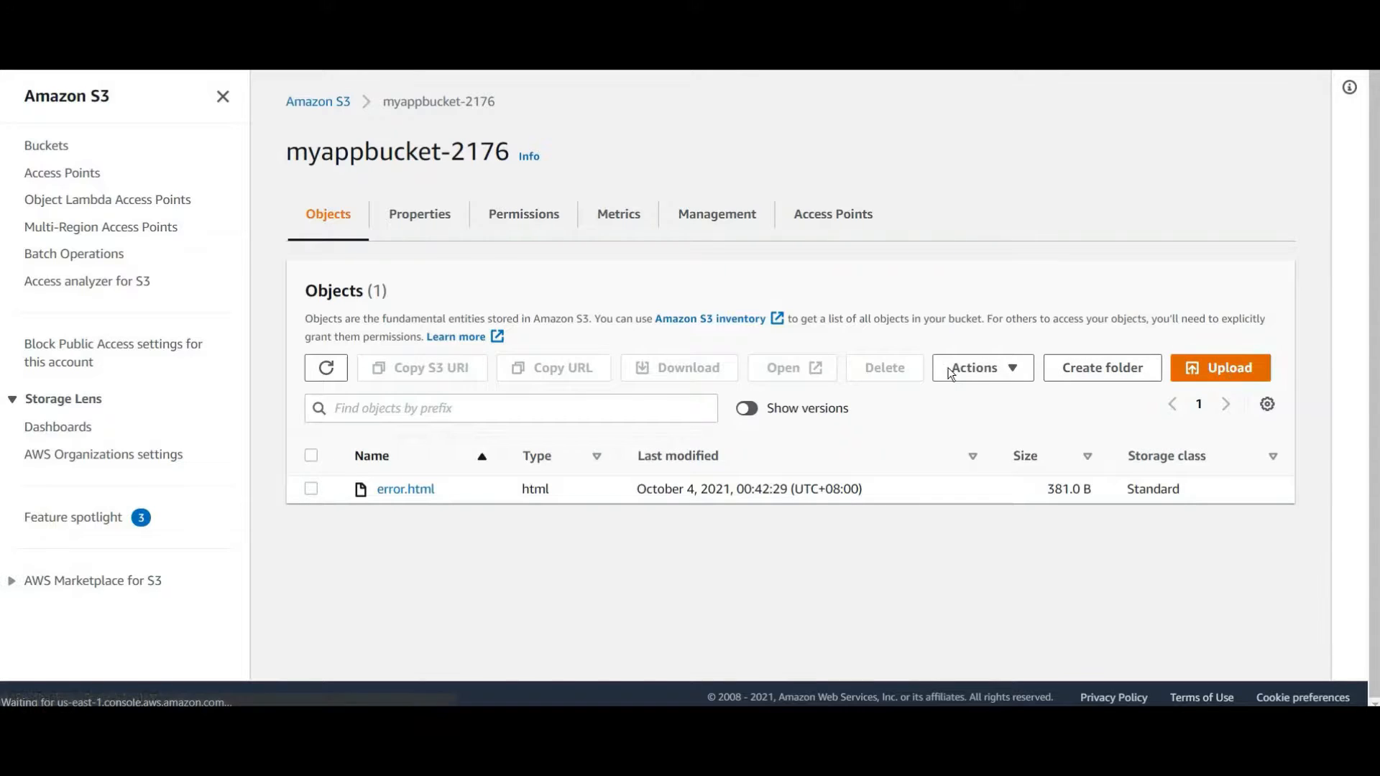
{"action": "left_click", "coordinate": [629, 325]}
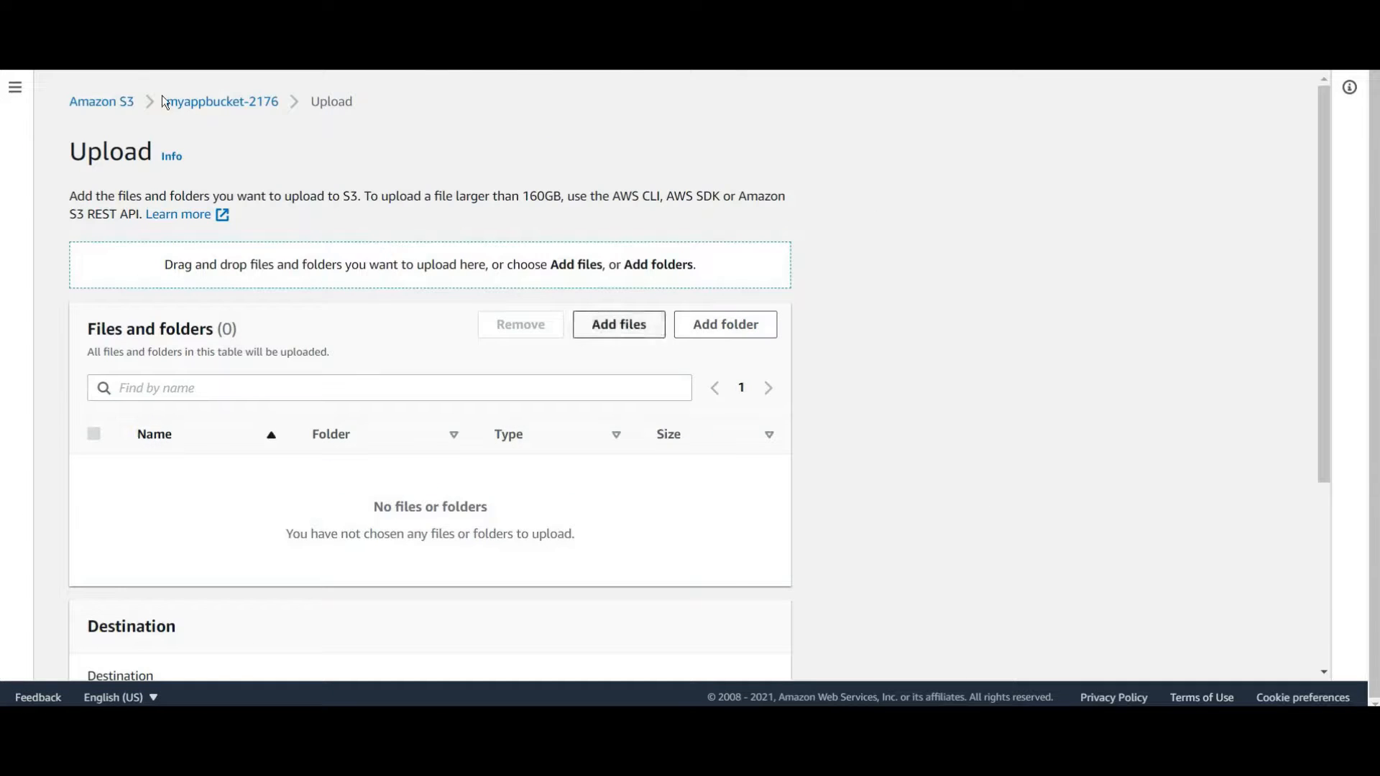
{"action": "left_click", "coordinate": [207, 120]}
{"action": "left_click", "coordinate": [539, 372]}
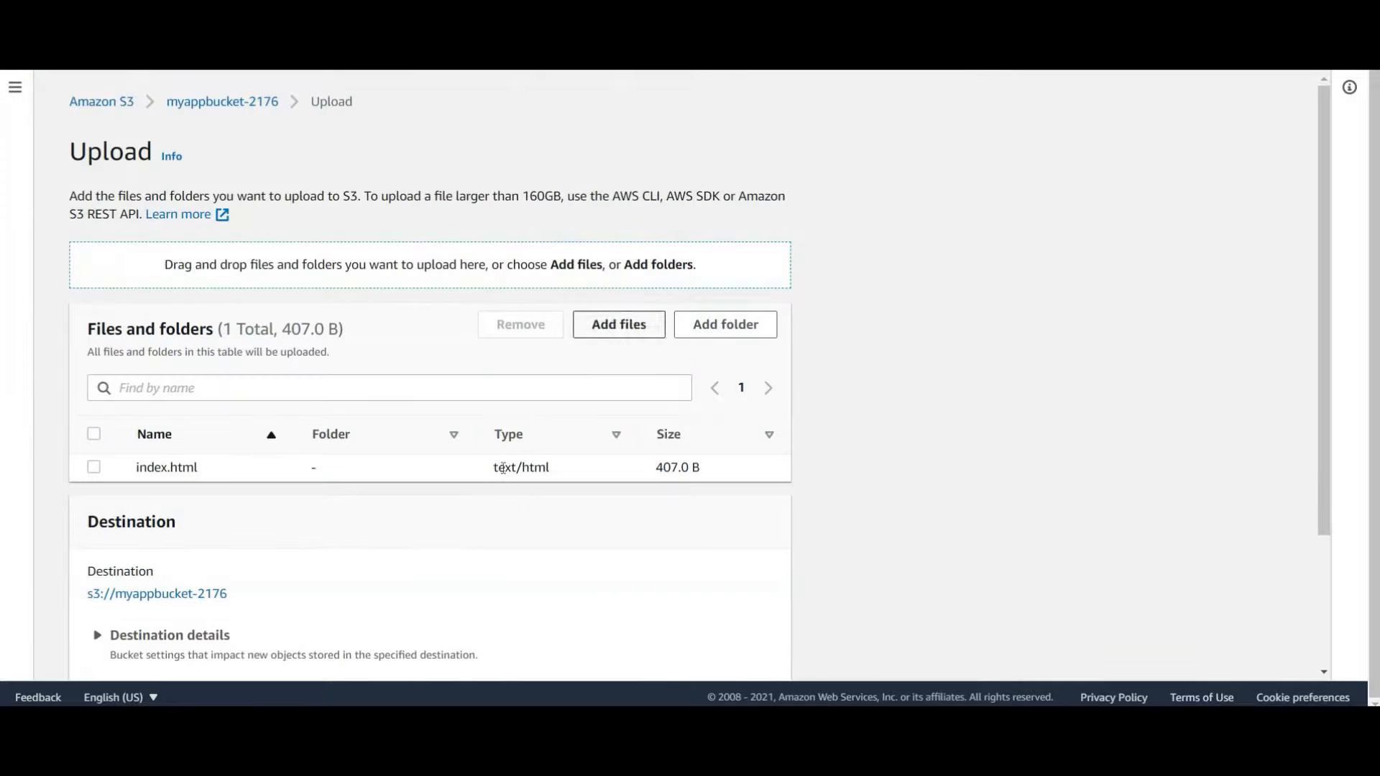
{"action": "scroll", "coordinate": [490, 507], "scroll_direction": "down", "scroll_amount": 3}
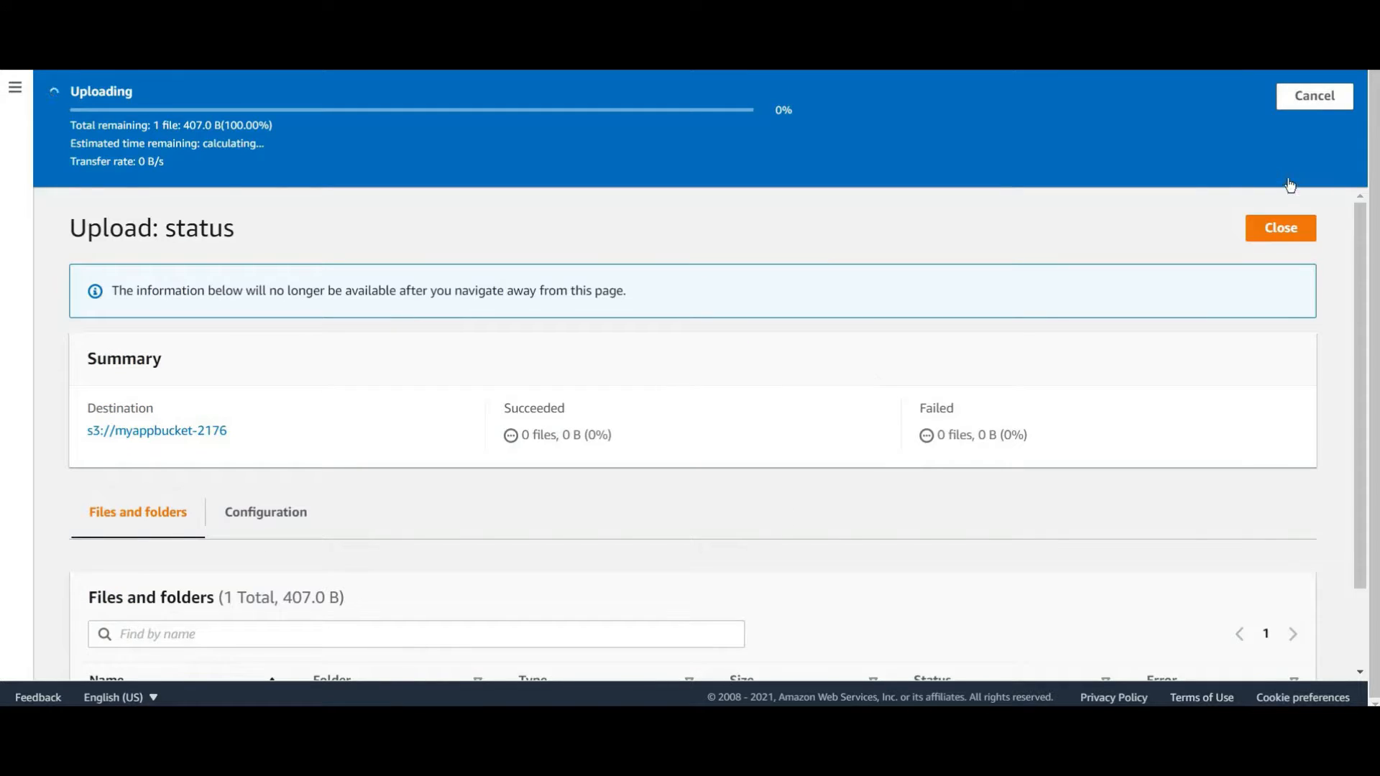
{"action": "left_click", "coordinate": [1281, 174]}
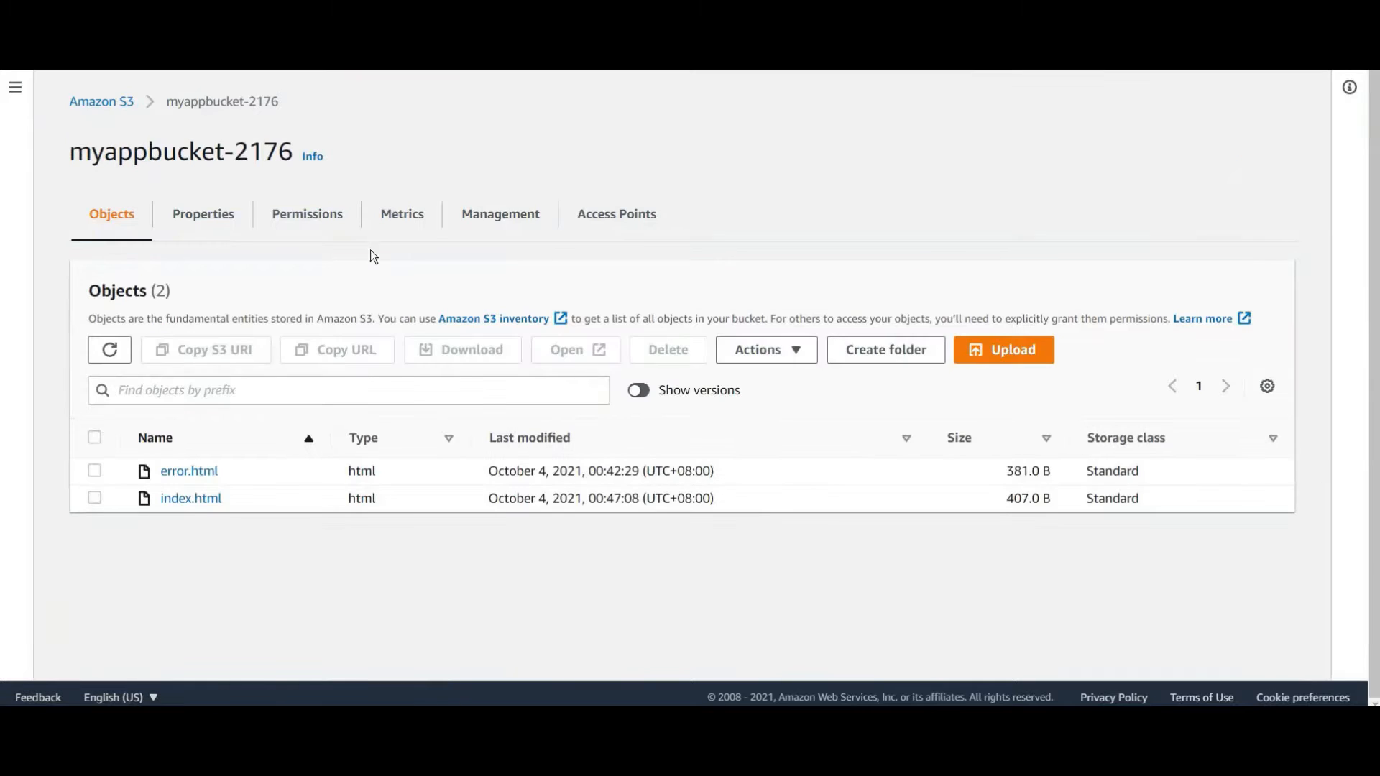
{"action": "left_click", "coordinate": [124, 108]}
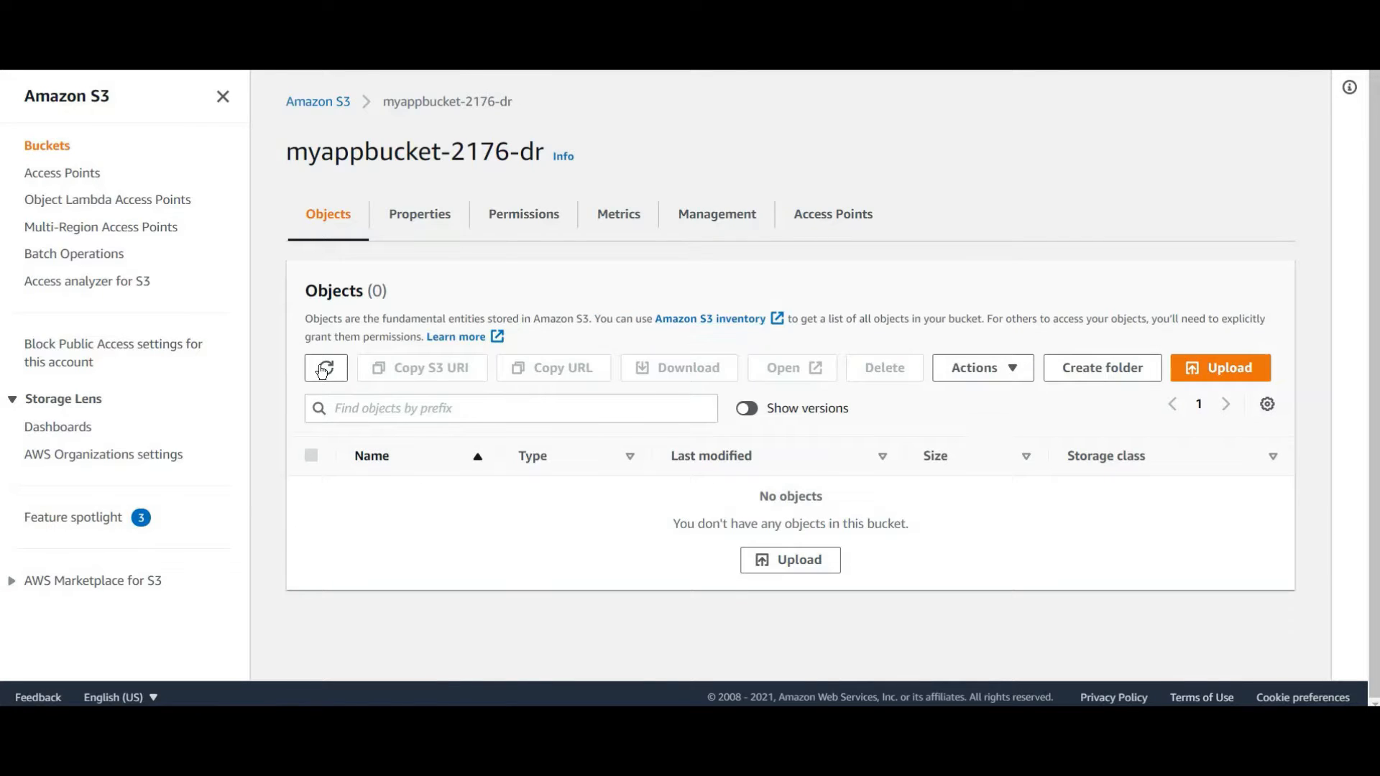
Refresh myappbucket-2176-dr until the replicated index.html (407.0 B) appears
{"action": "left_click", "coordinate": [323, 370]}
{"action": "left_click", "coordinate": [326, 370]}
{"action": "left_click", "coordinate": [326, 371]}
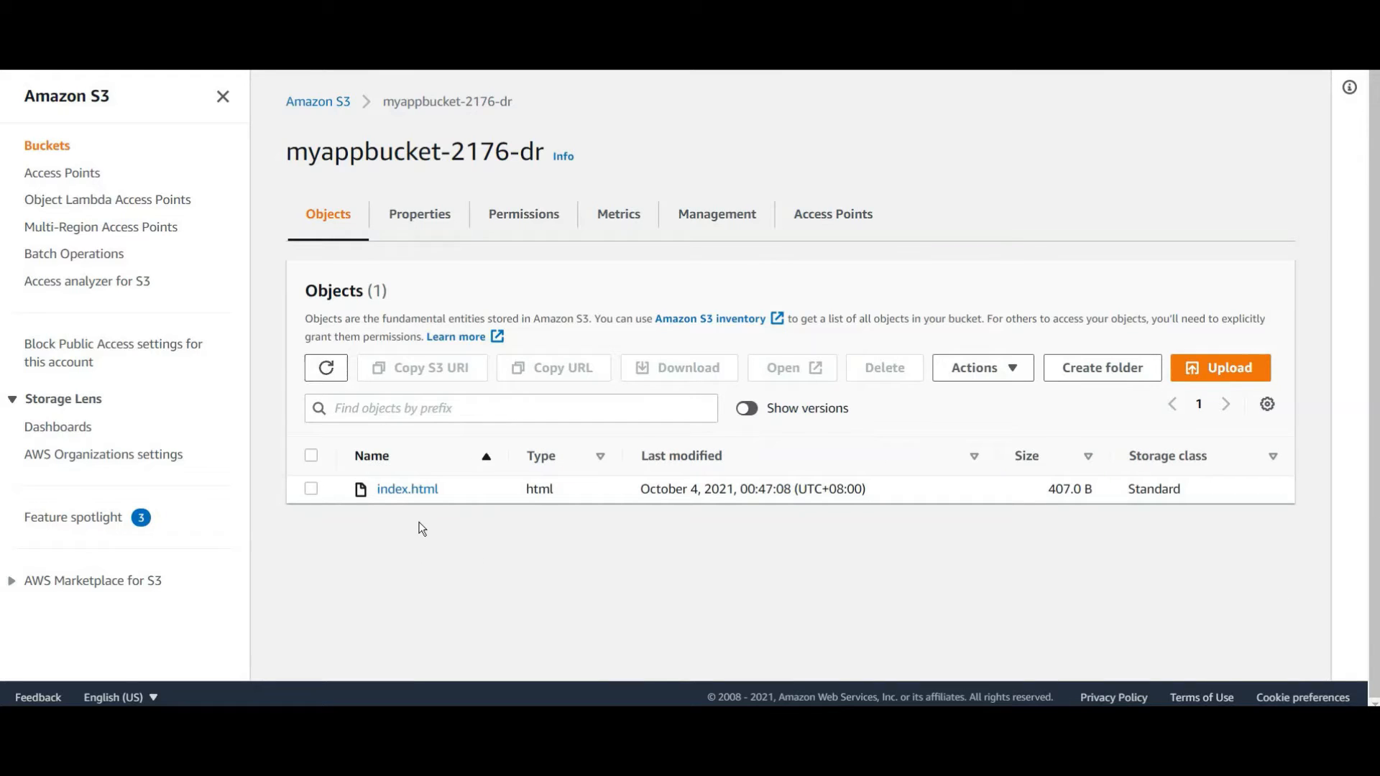